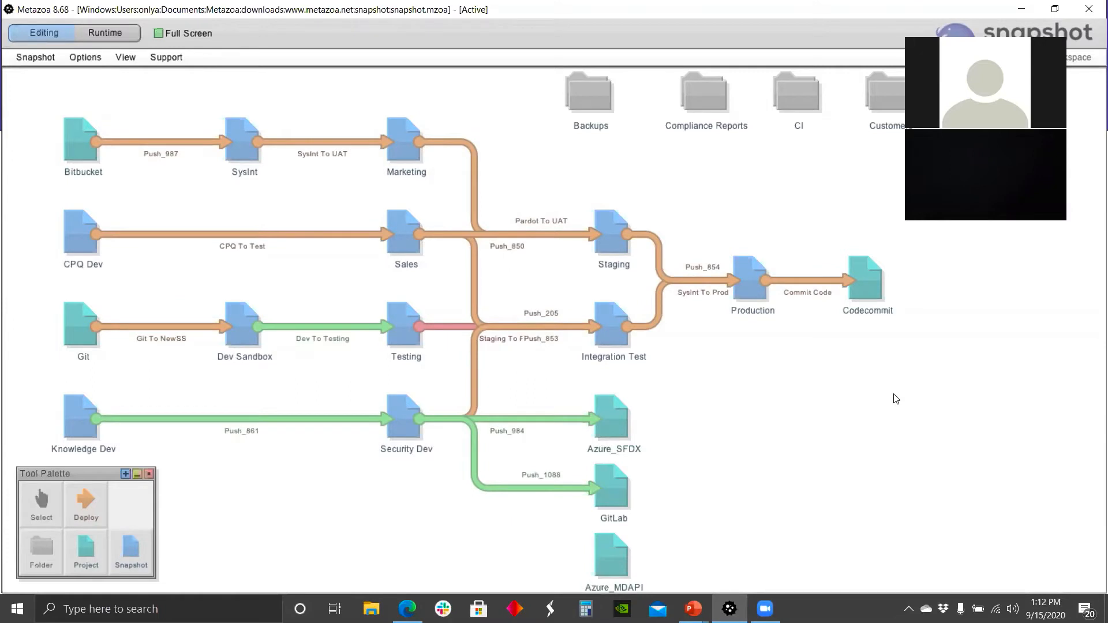
Step: Inspect items in the deployment pipeline, viewing Production's last deployment details and selecting the Sales and Bitbucket snapshots
mouse_move(786, 269)
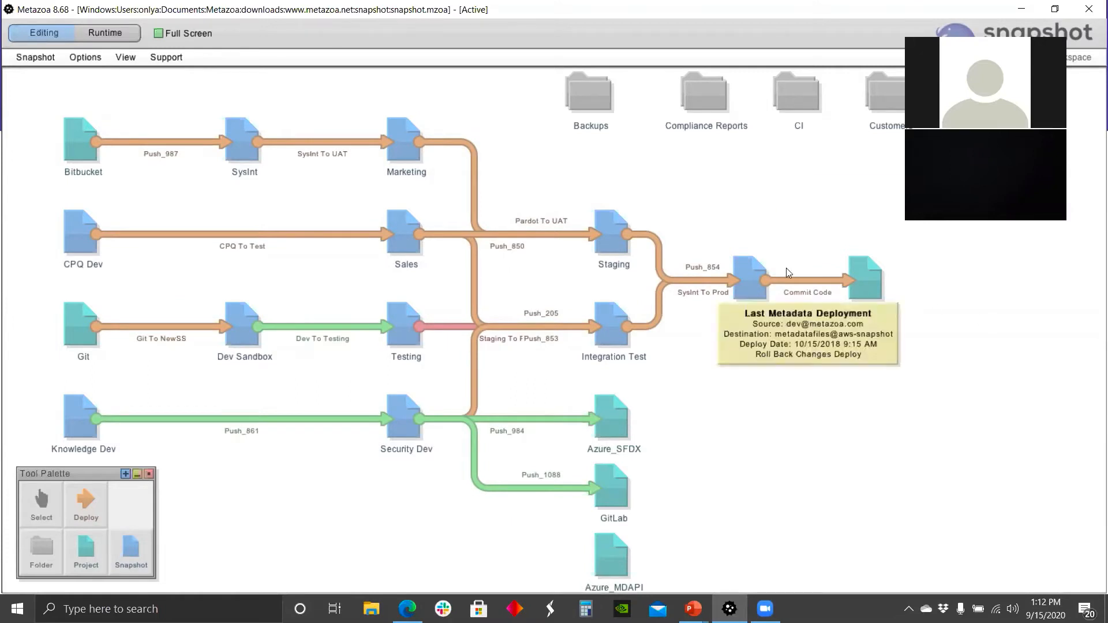
left_click(409, 234)
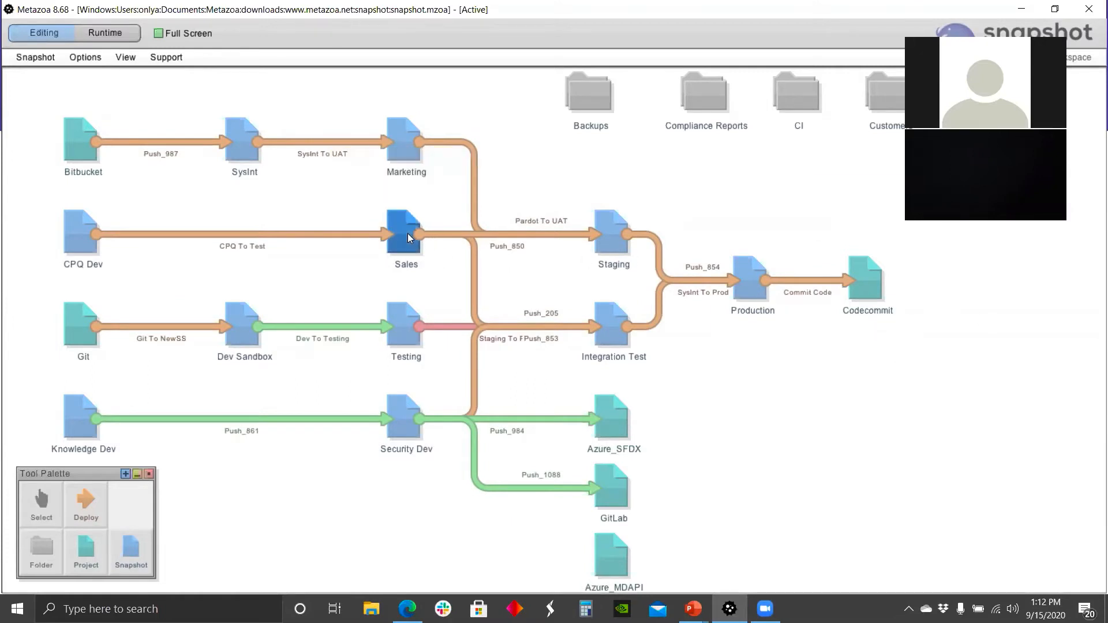
mouse_move(405, 237)
left_click(85, 154)
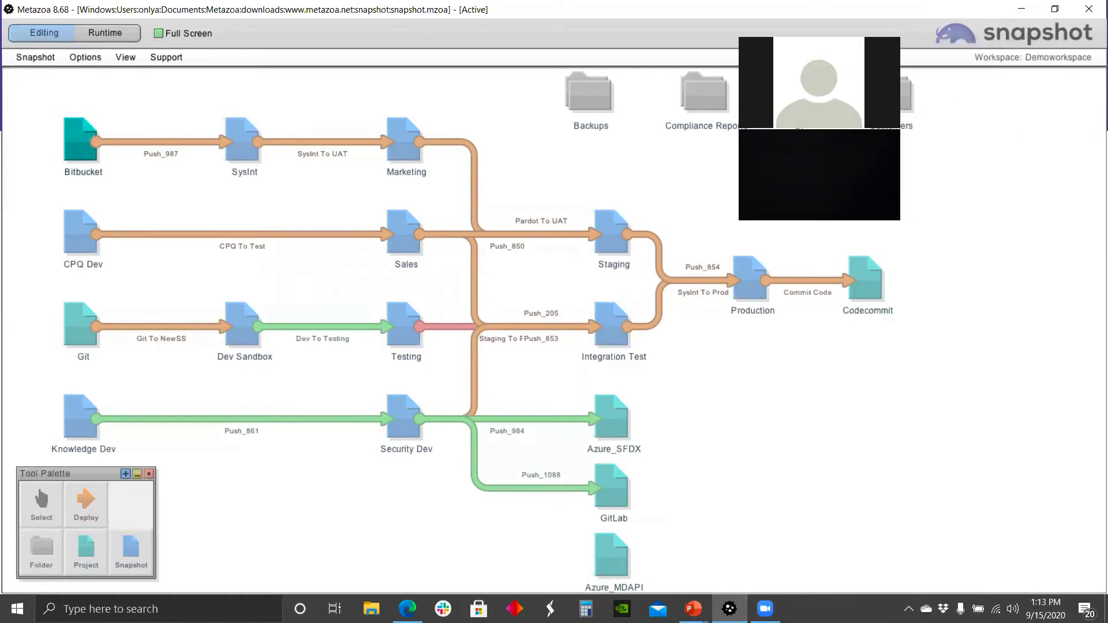
Step: Switch to the Small_Pipeline workspace in the Workspace Manager
left_click(1007, 58)
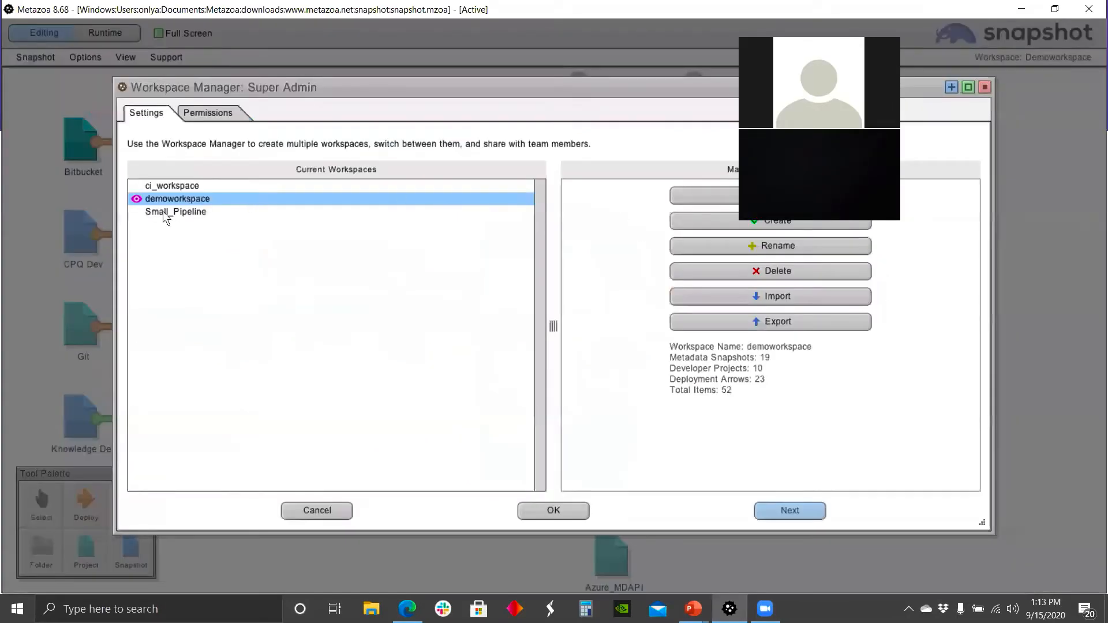
left_click(162, 211)
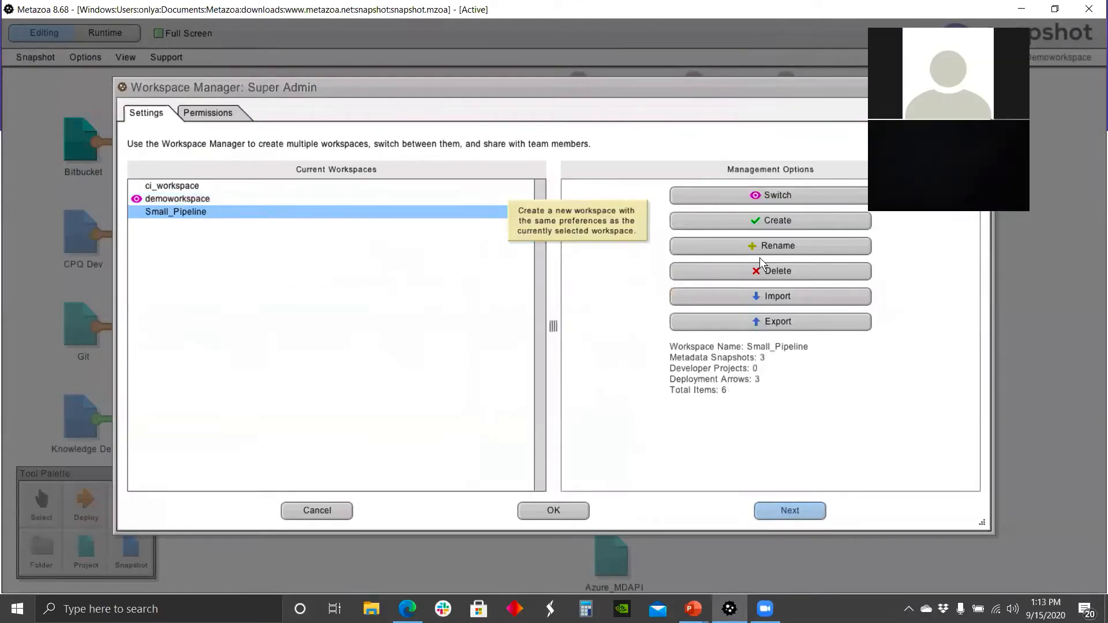
left_click(562, 512)
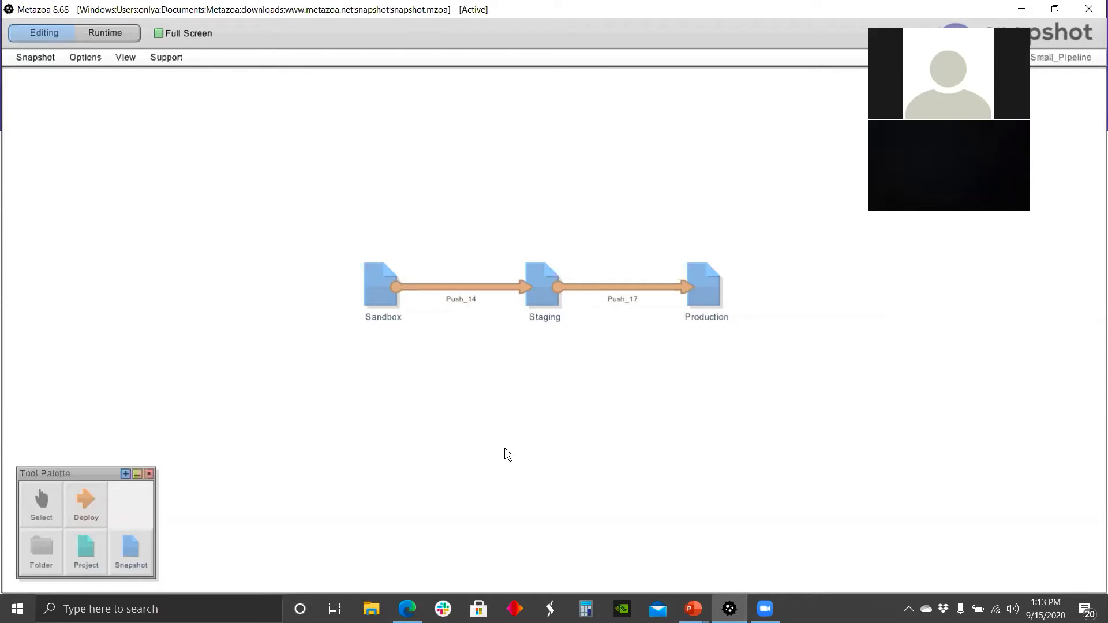
Step: Place a new metadata snapshot on the canvas below the Staging item
mouse_move(408, 606)
left_click(131, 551)
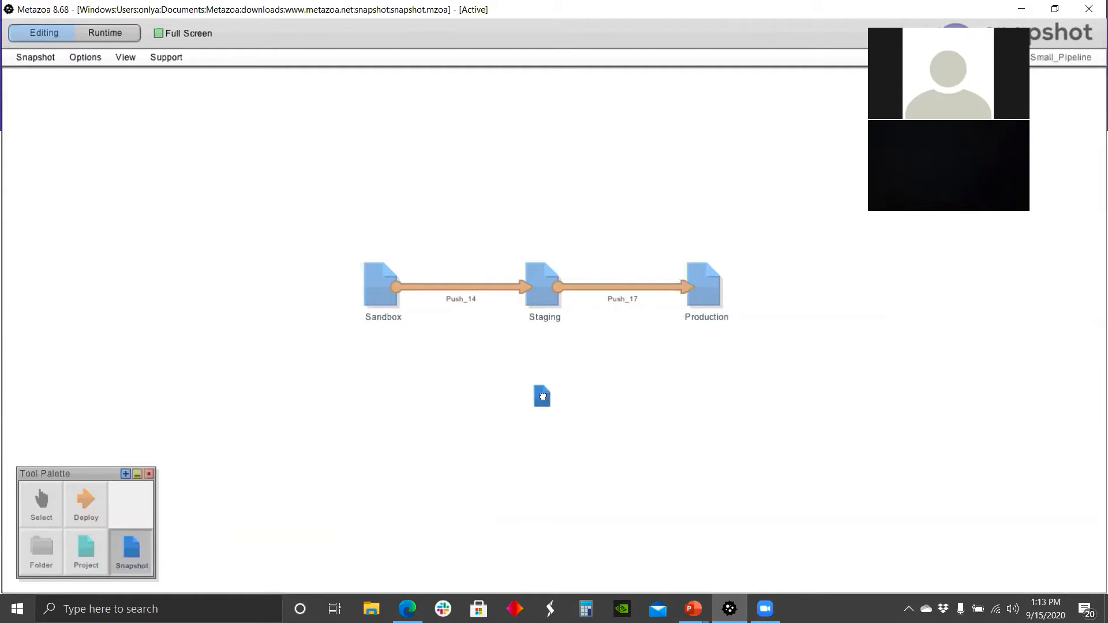
left_click(542, 404)
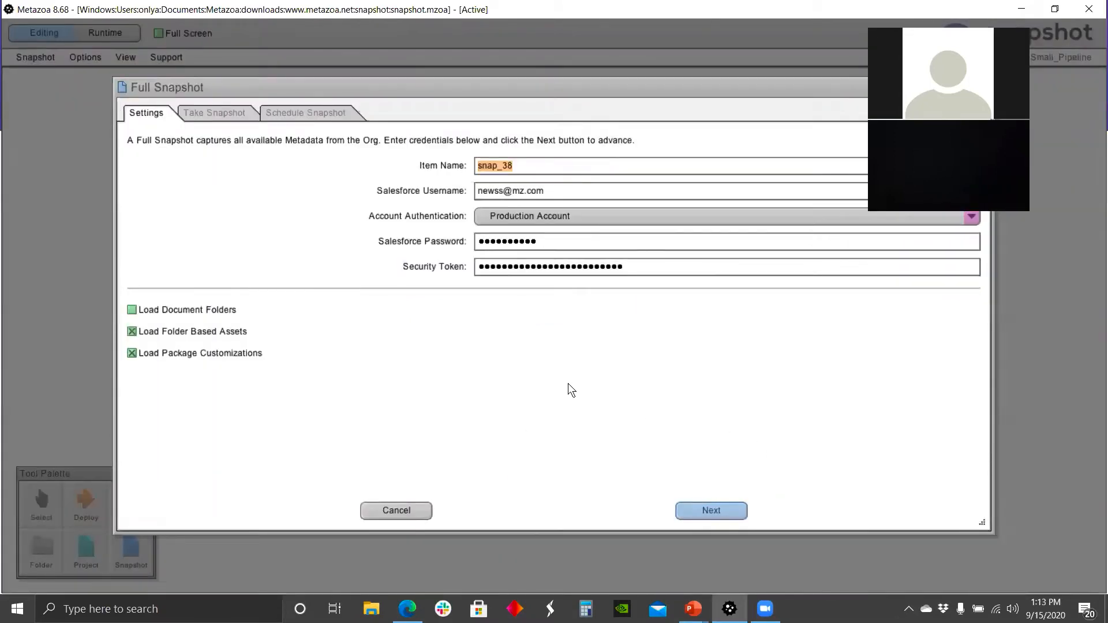
Step: Browse the new snapshot's account authentication options and its Take Snapshot and Schedule Snapshot pages, then close the dialog
left_click(847, 215)
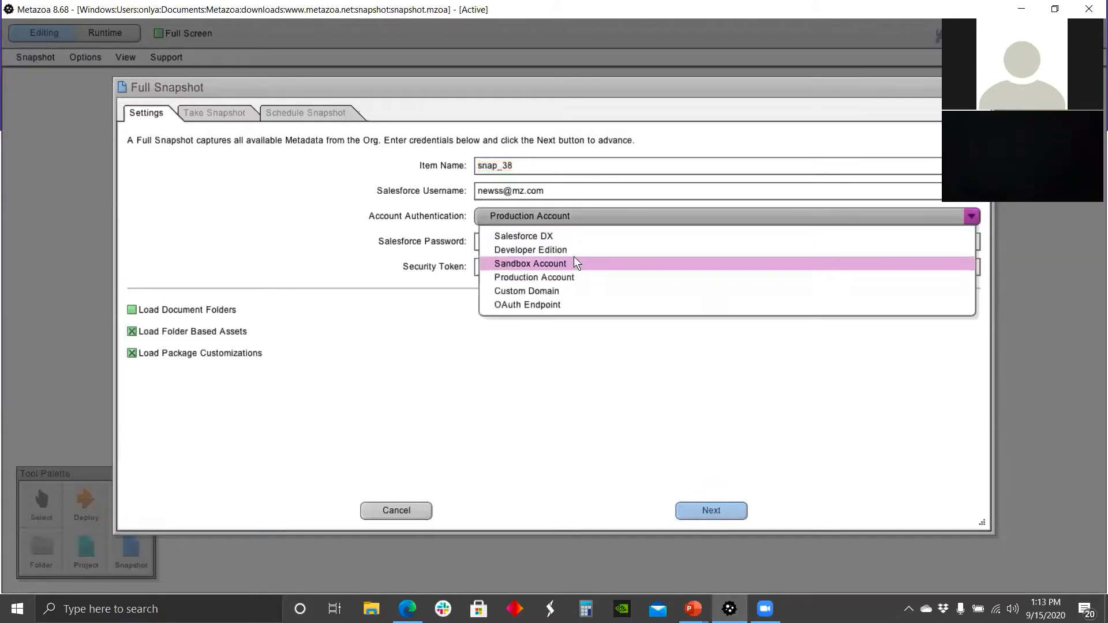
left_click(262, 171)
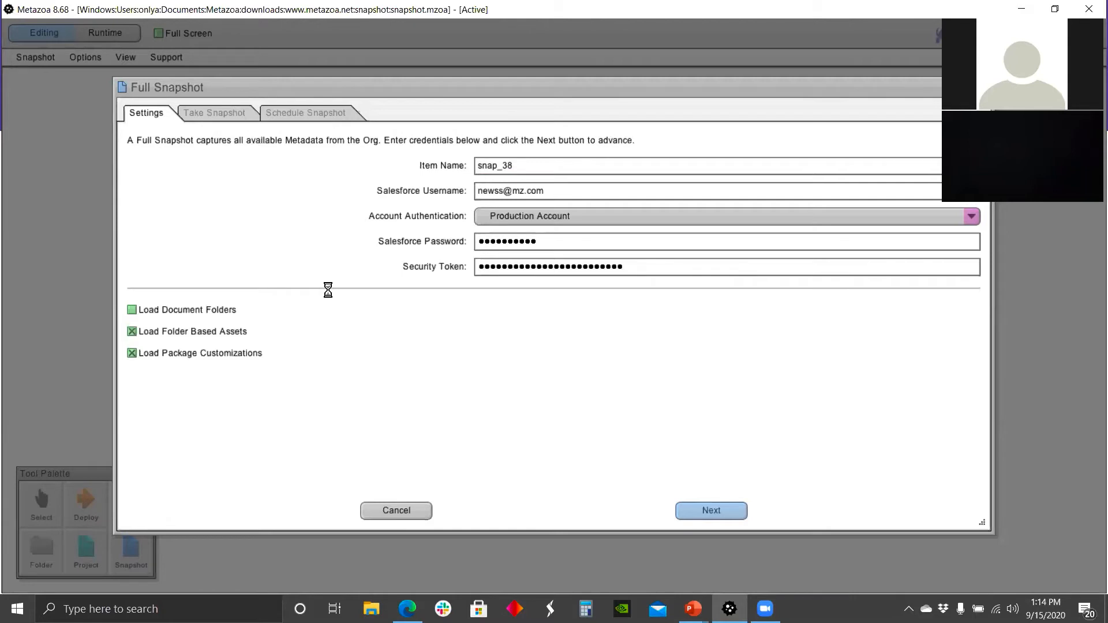
key("Return")
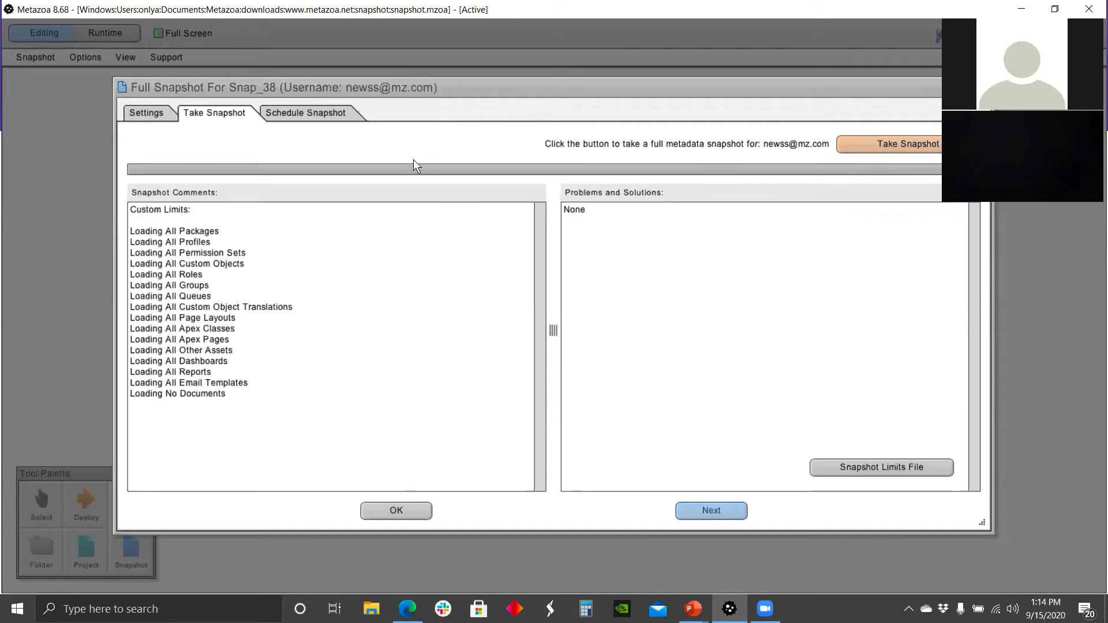
left_click(317, 111)
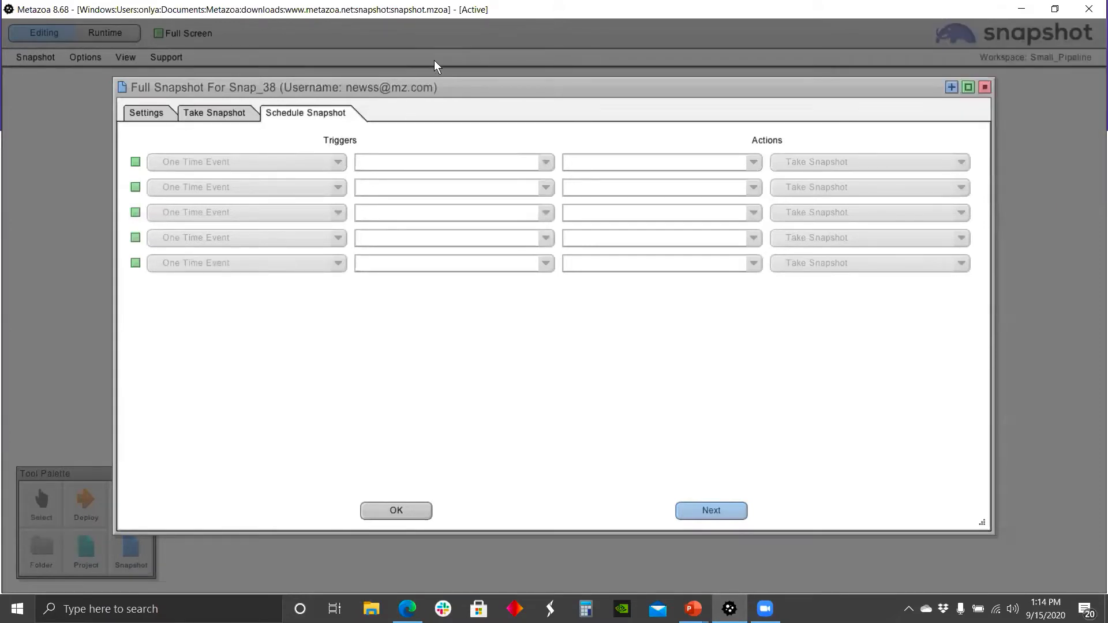
left_click(985, 87)
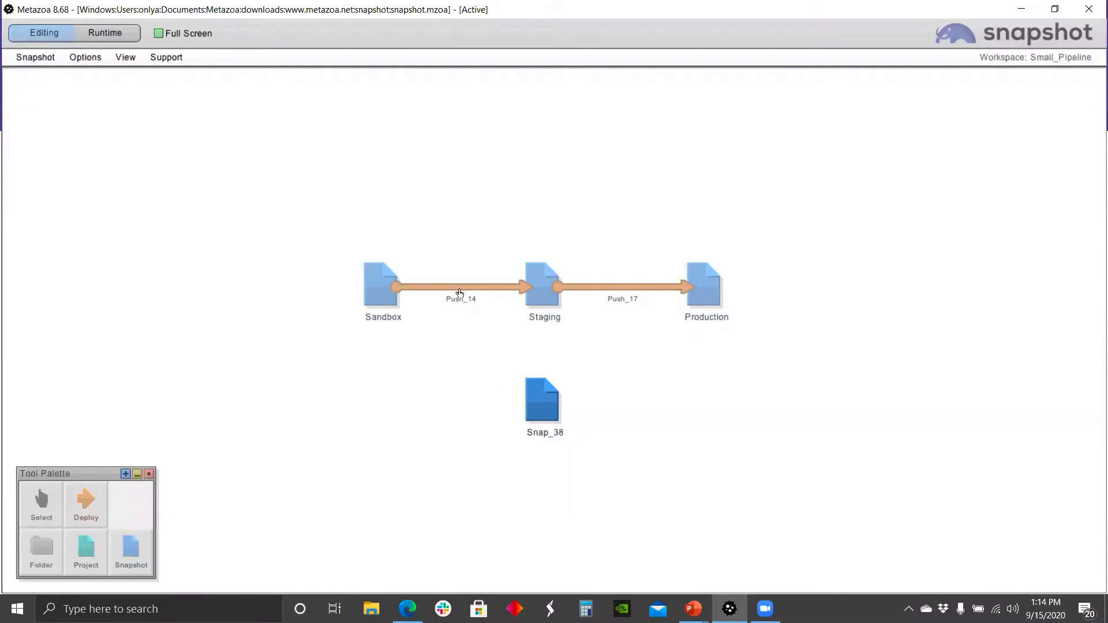
Step: Draw a deployment arrow from Sandbox to the Snap_38 snapshot and dismiss the error
left_click(88, 492)
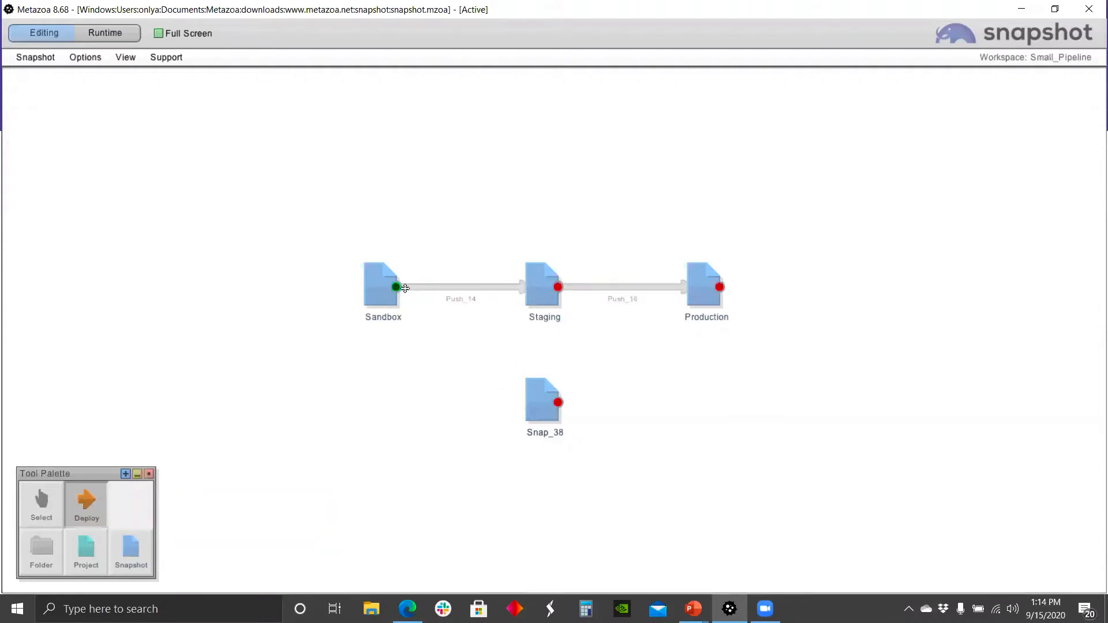
left_click_drag(396, 287, 527, 402)
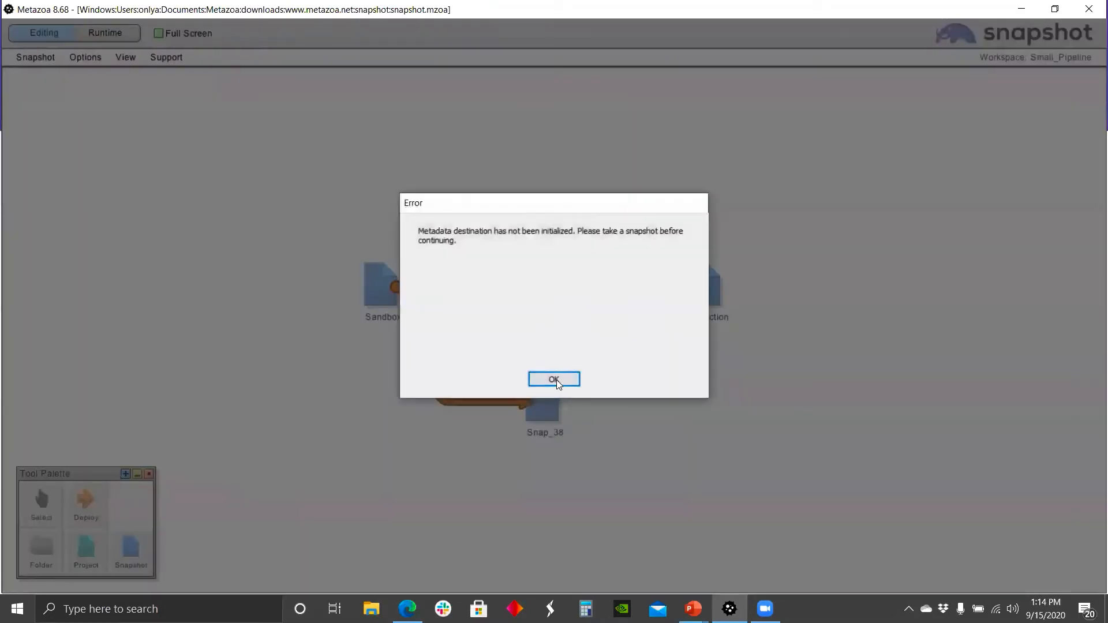
left_click(554, 379)
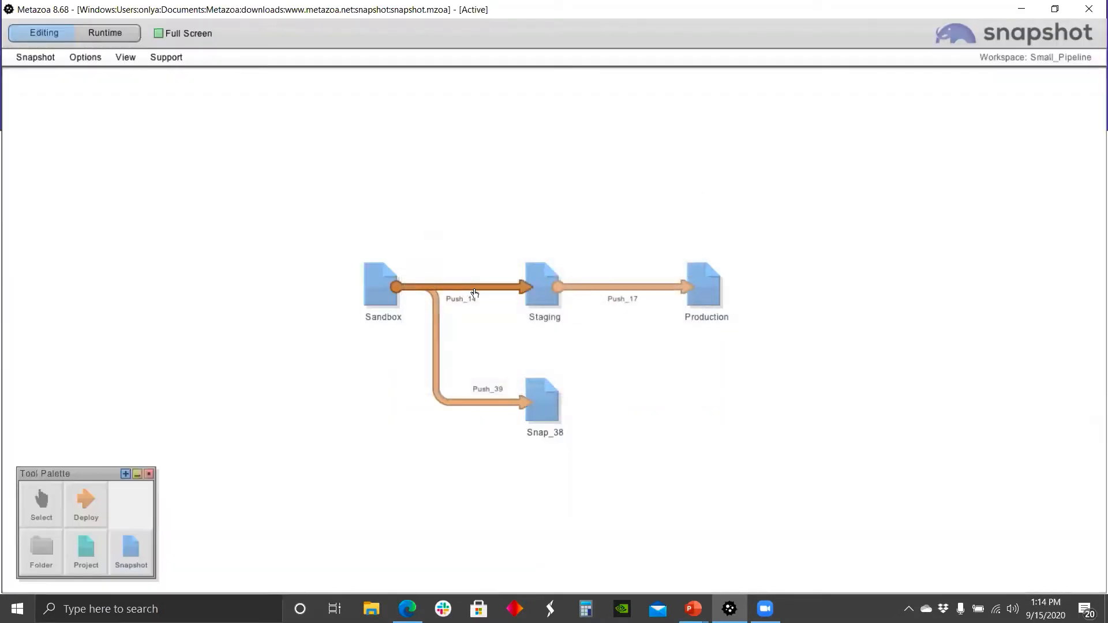
Step: Browse the Push_14 deployment arrow's options, including the Compare and Datasets submenus
right_click(477, 291)
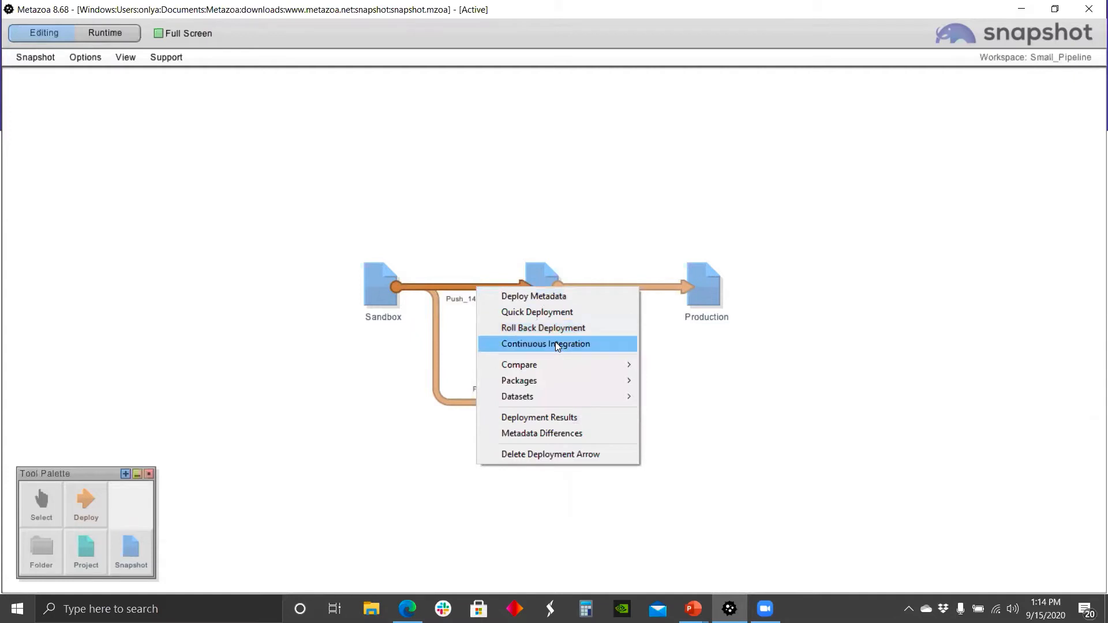
mouse_move(559, 360)
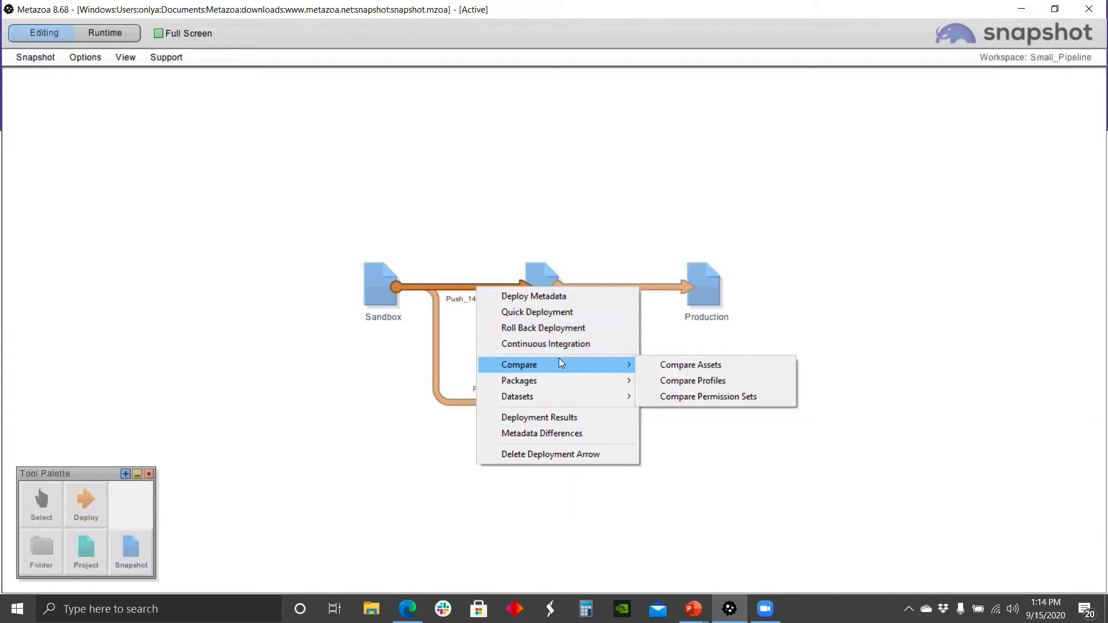
mouse_move(562, 399)
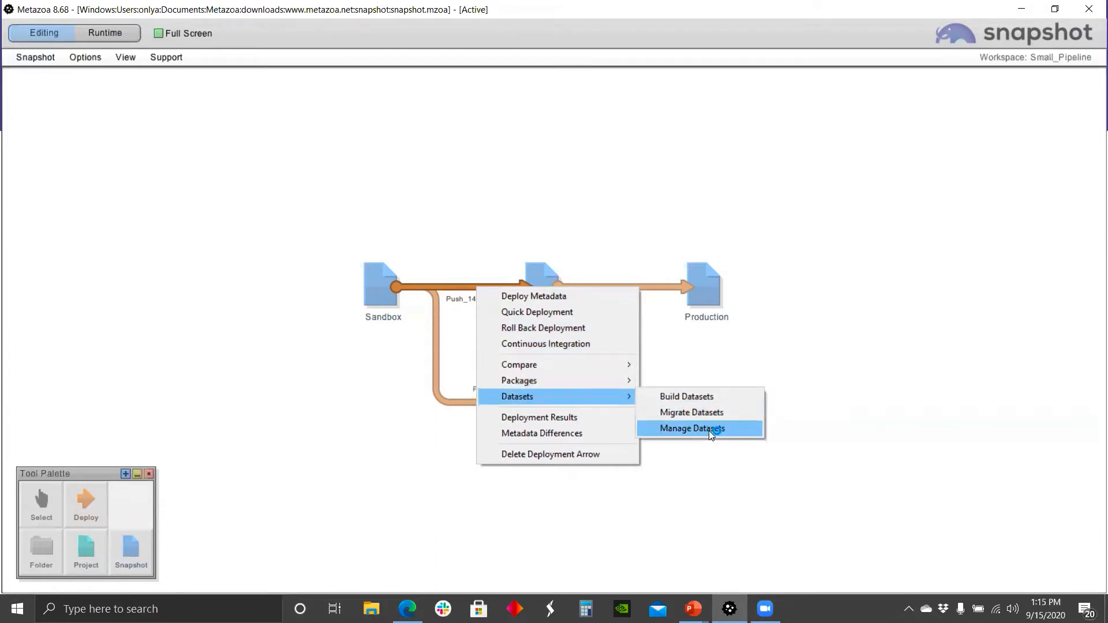
left_click(340, 371)
Step: Open the User Connection Cleanup report for the Sandbox snapshot
mouse_move(368, 297)
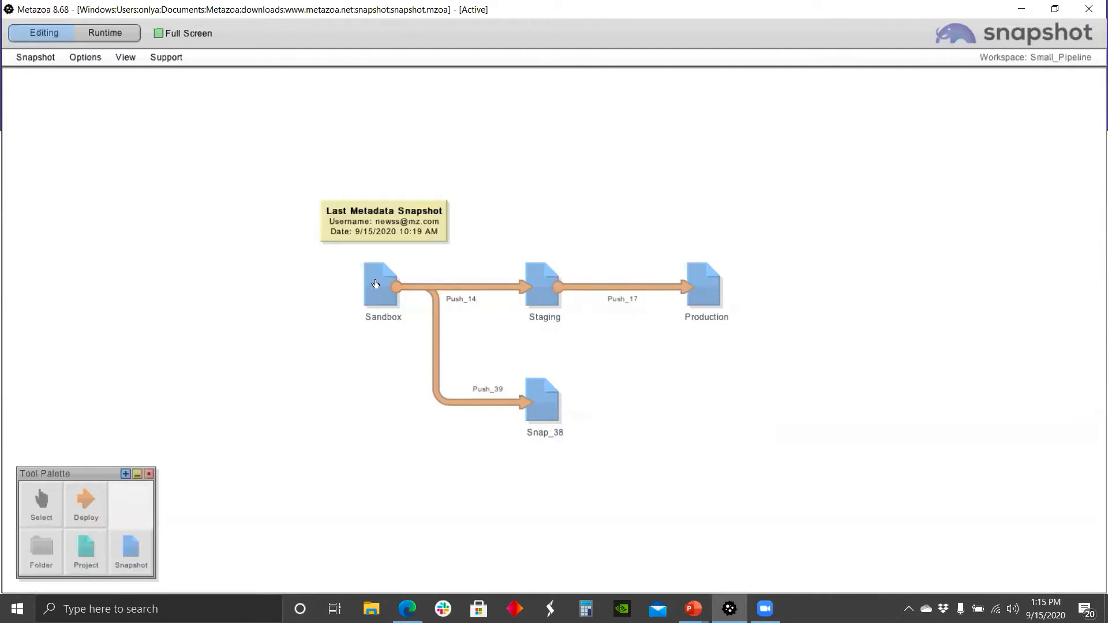
right_click(377, 290)
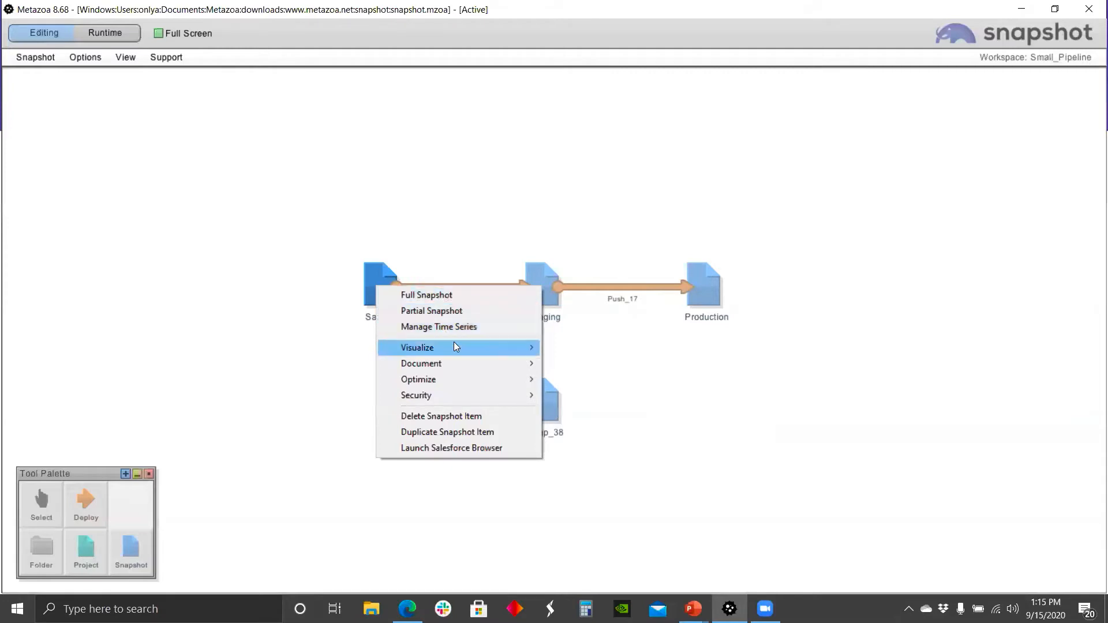
mouse_move(455, 346)
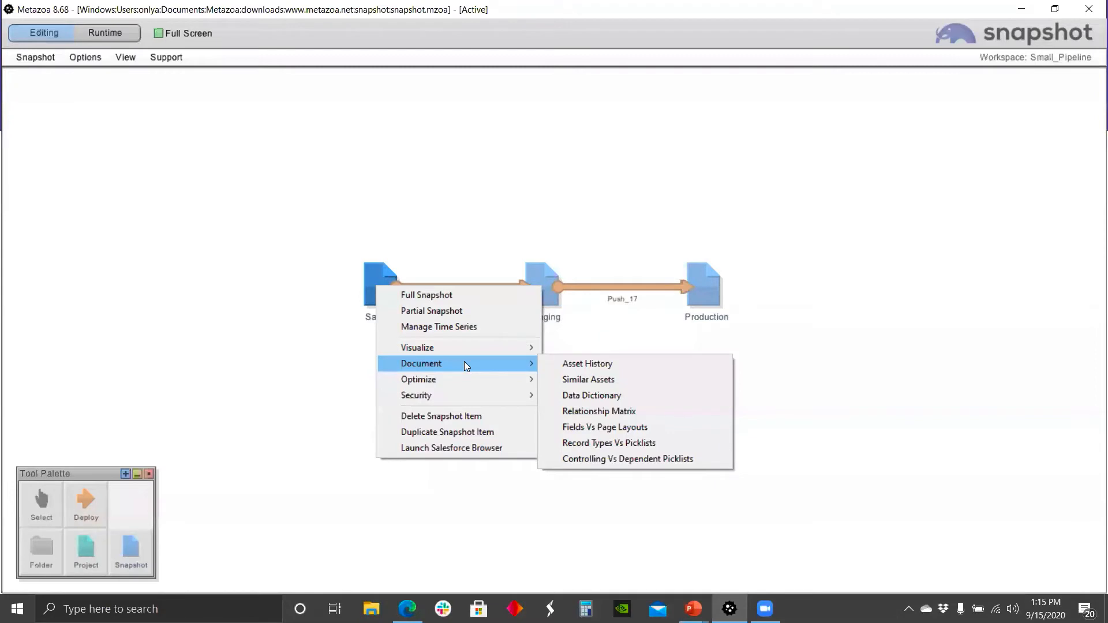
mouse_move(459, 378)
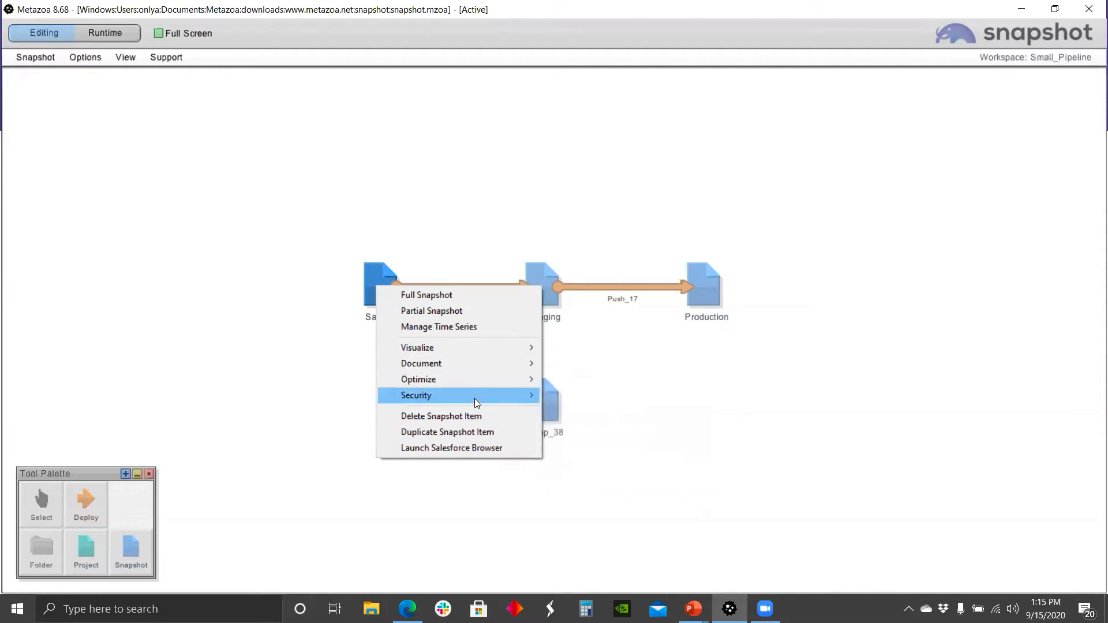
mouse_move(474, 398)
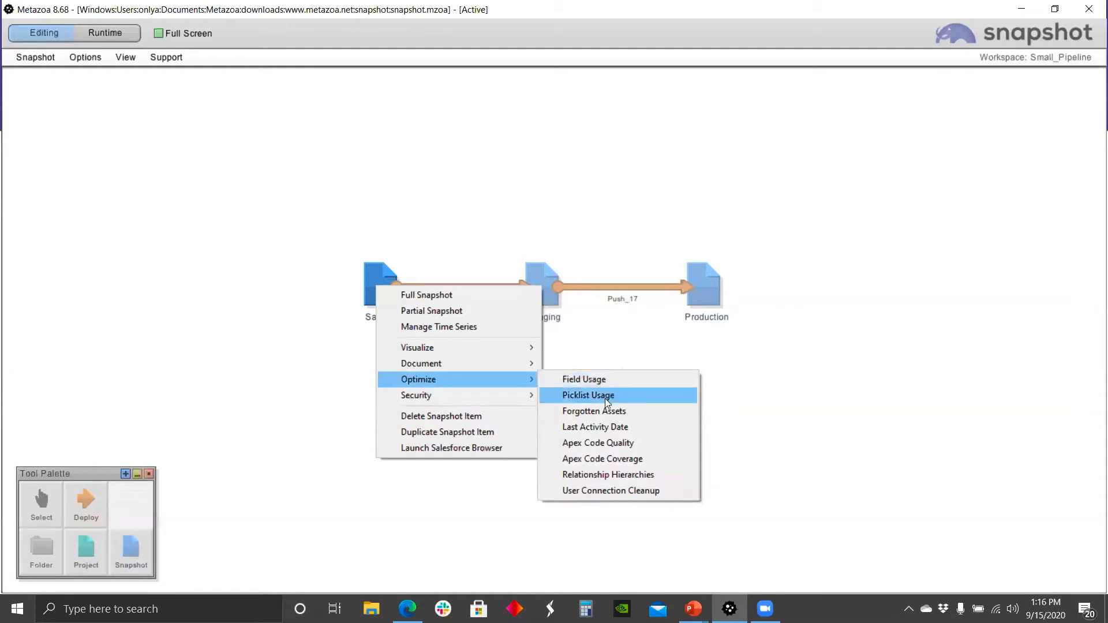
left_click(599, 491)
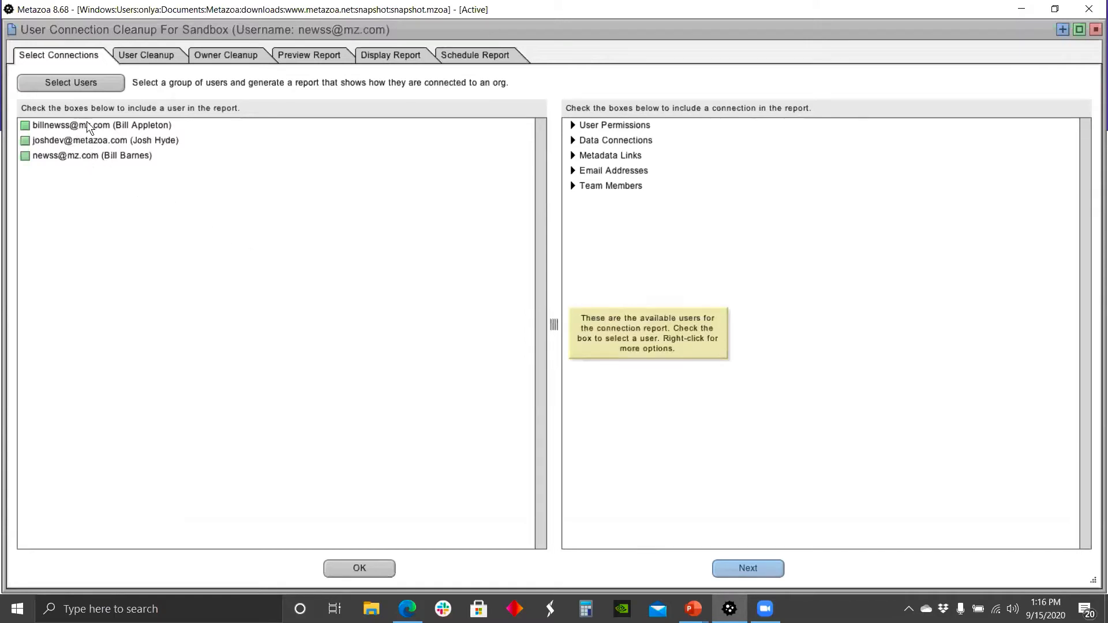
Step: Open user selection and search users by last login date of Over One Year Ago
left_click(88, 82)
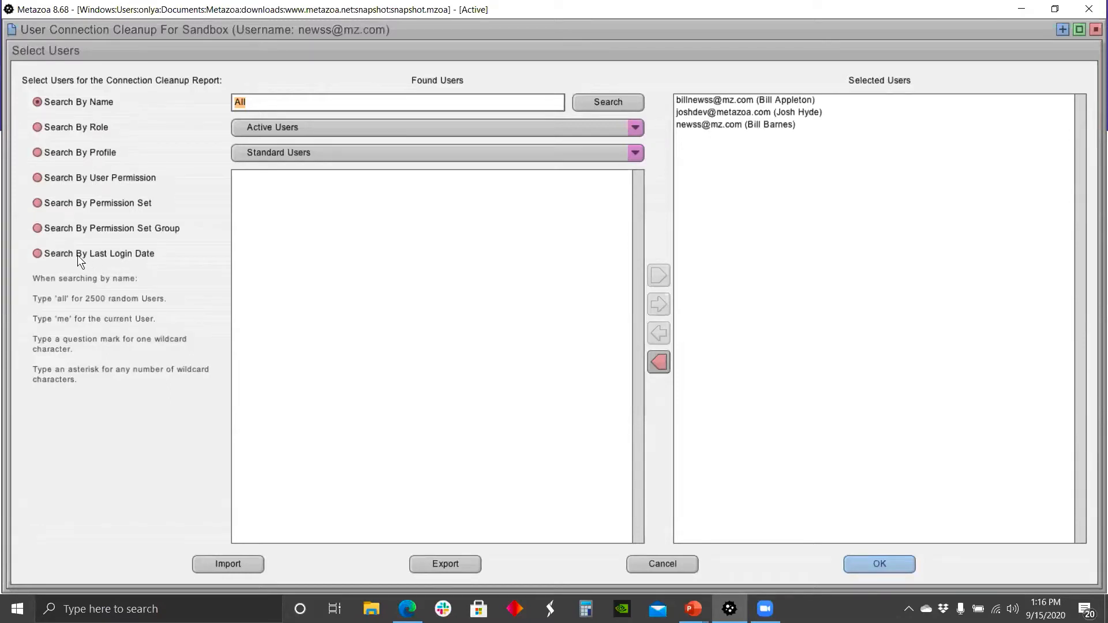
left_click(39, 254)
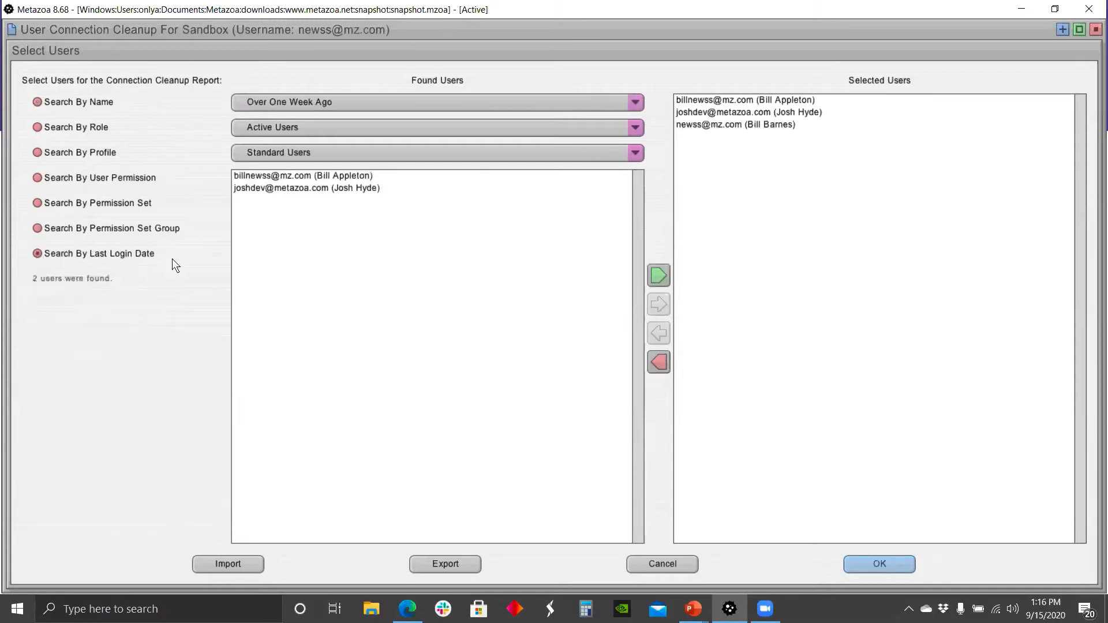
left_click(321, 102)
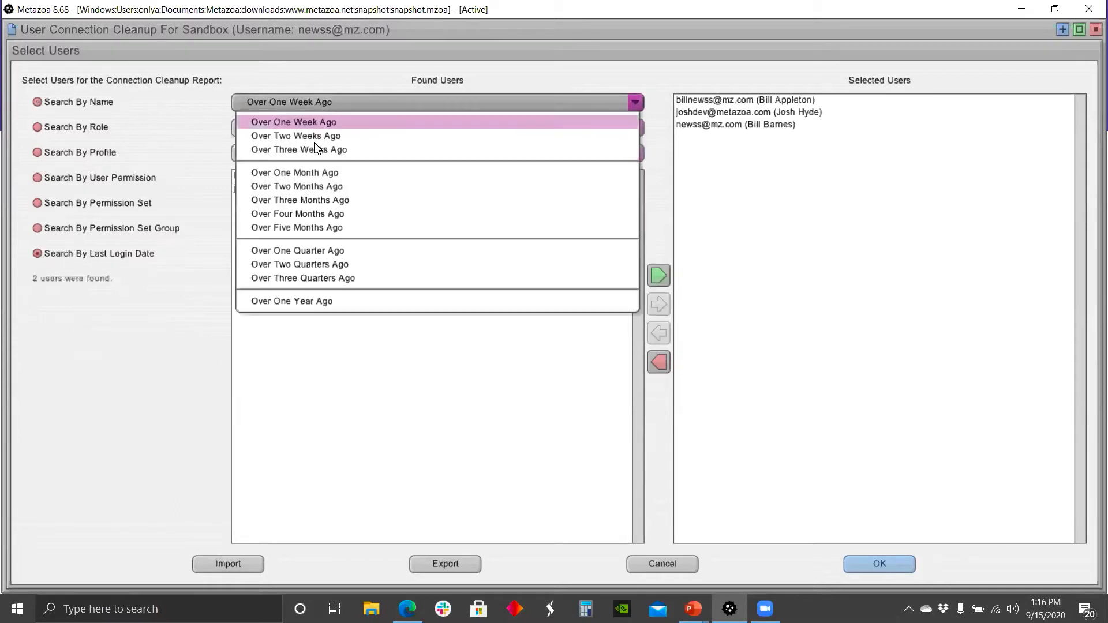
left_click(307, 299)
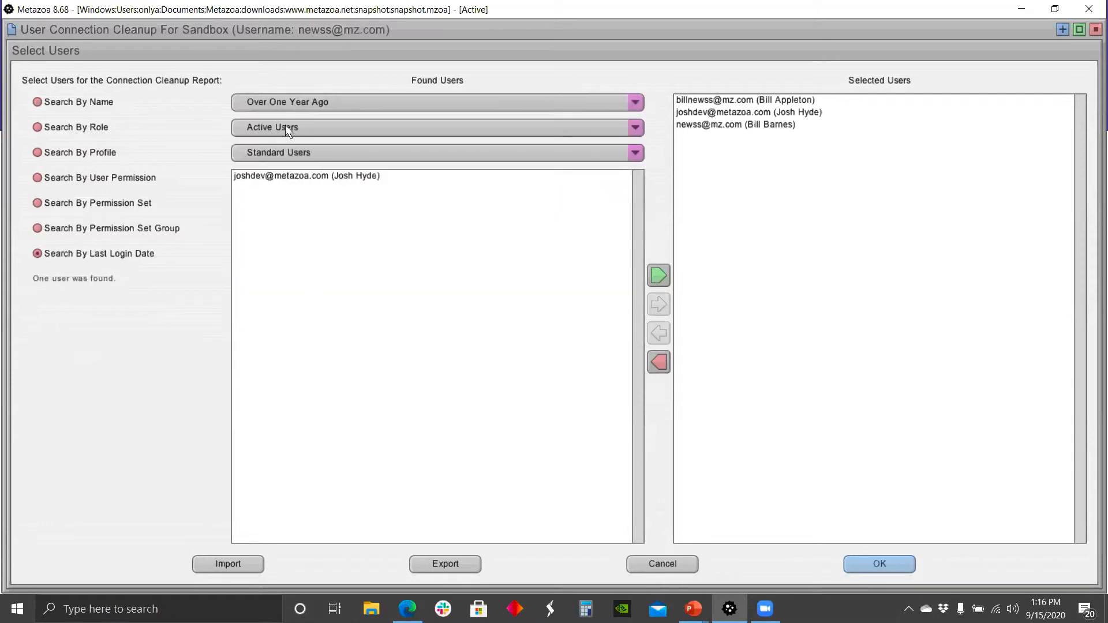
Step: Review the role and profile filter options without changing them
left_click(285, 127)
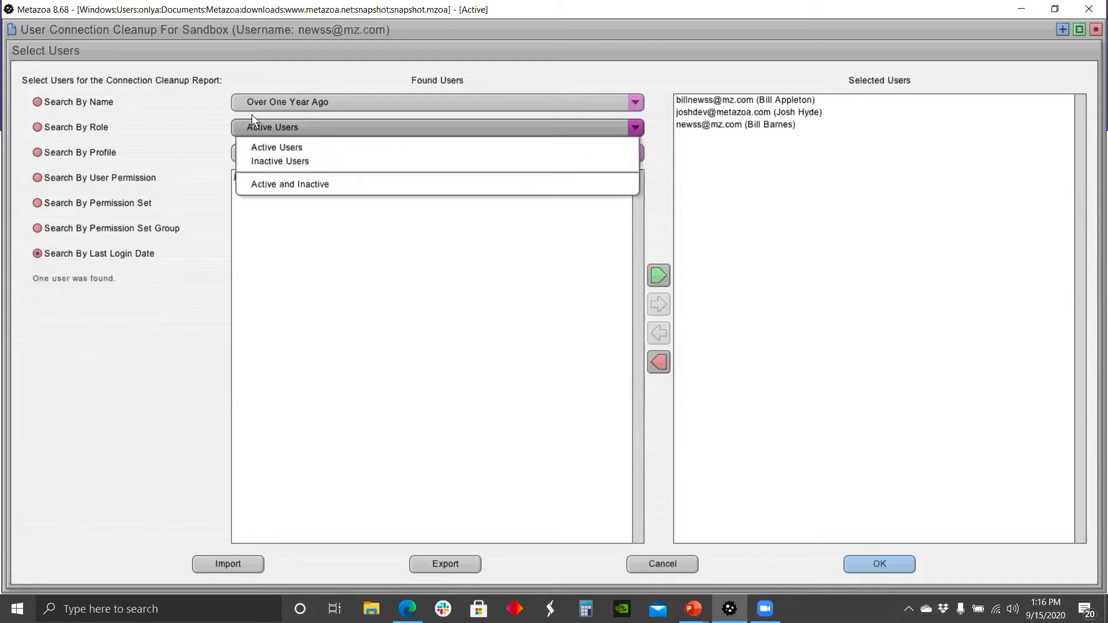
left_click(272, 144)
left_click(282, 154)
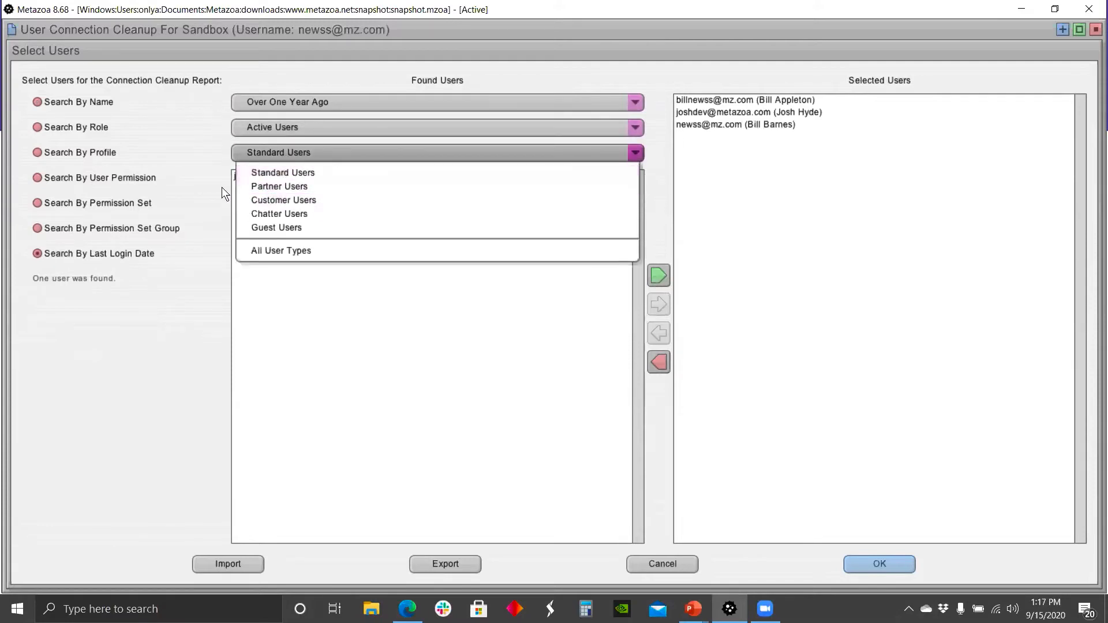
left_click(214, 161)
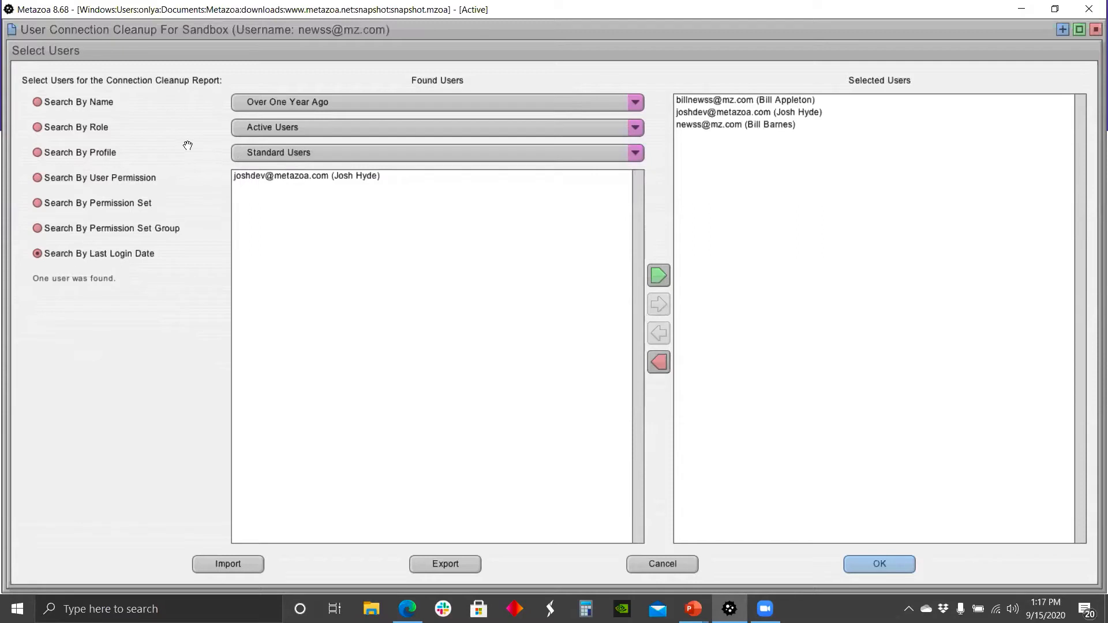
Step: Switch to searching users by name and set the role filter to Active and Inactive
left_click(61, 101)
left_click(280, 126)
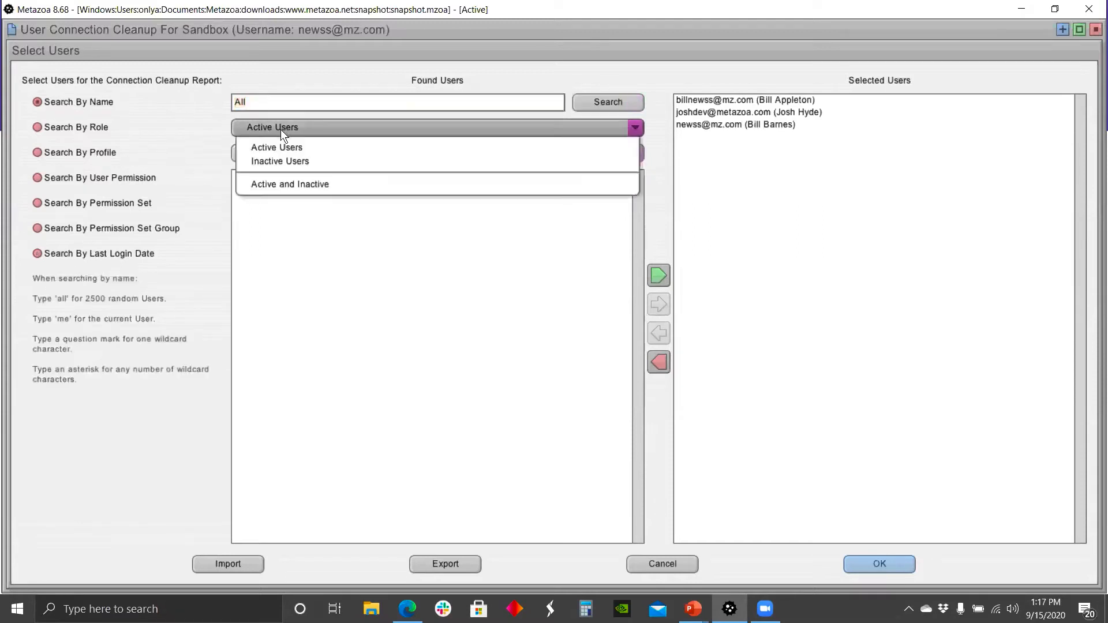
left_click(277, 184)
Step: Set the profile filter to All User Types, add the SnapShot Limited Test user to the selected users, and confirm
left_click(294, 154)
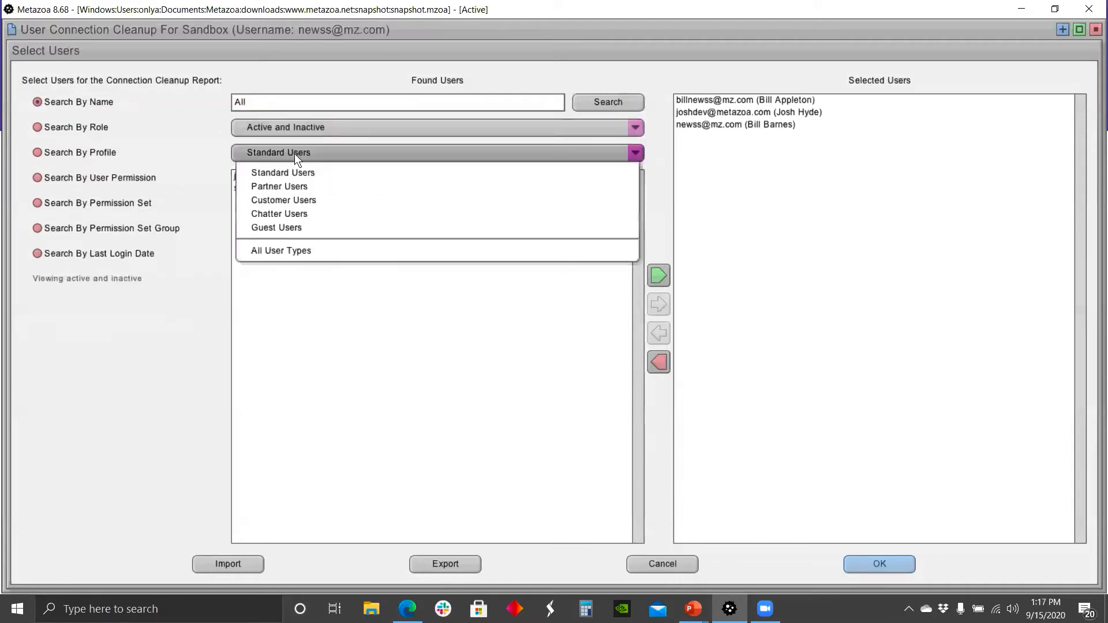
left_click(285, 252)
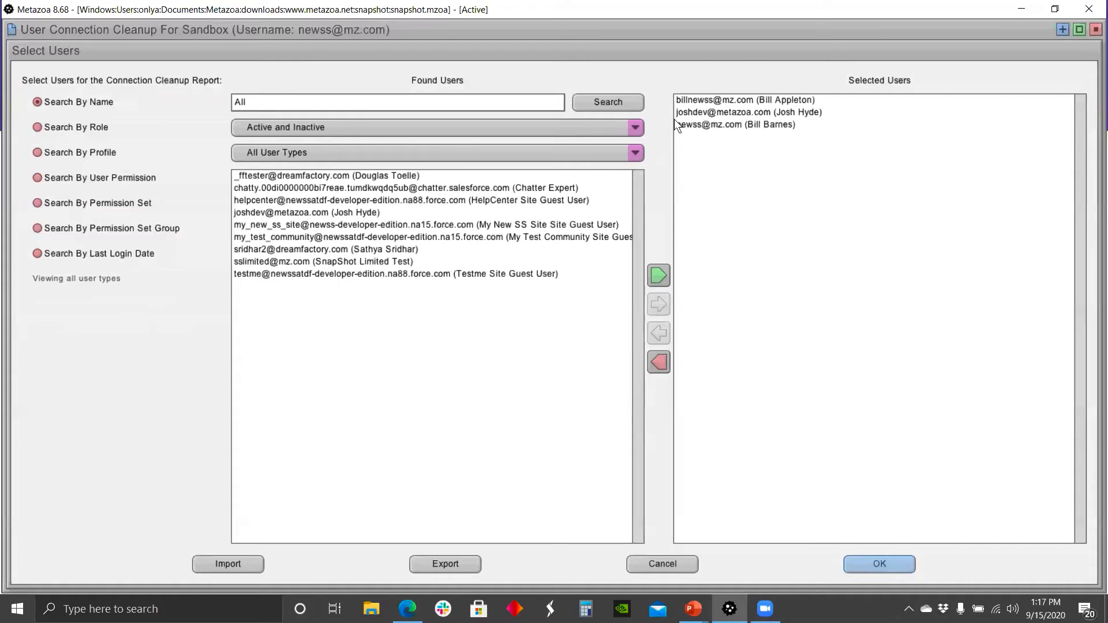
left_click(320, 260)
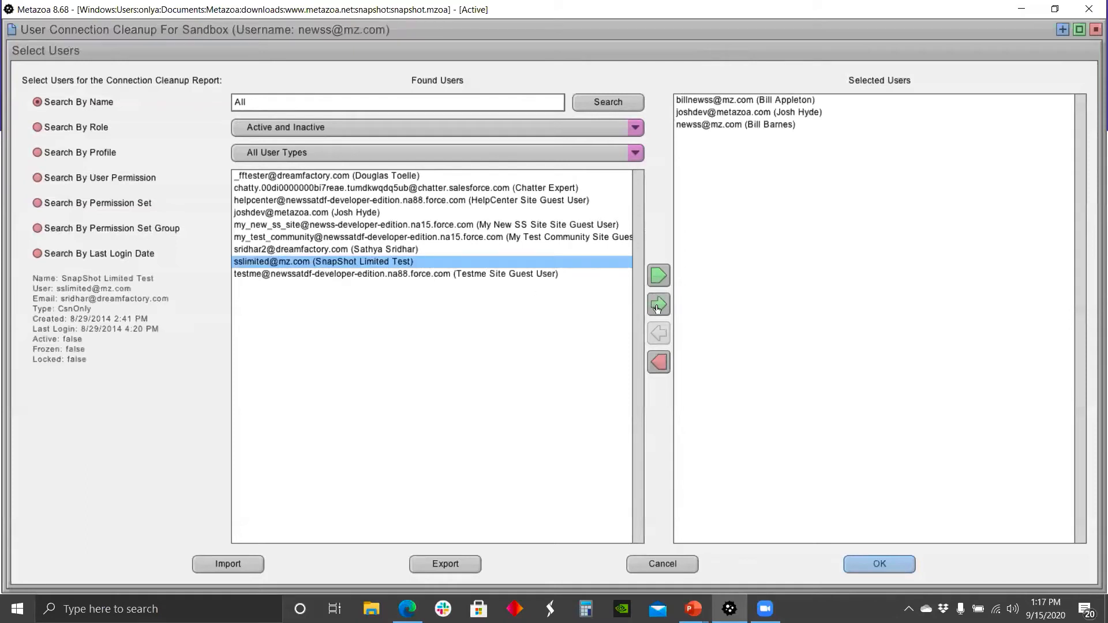
left_click(658, 304)
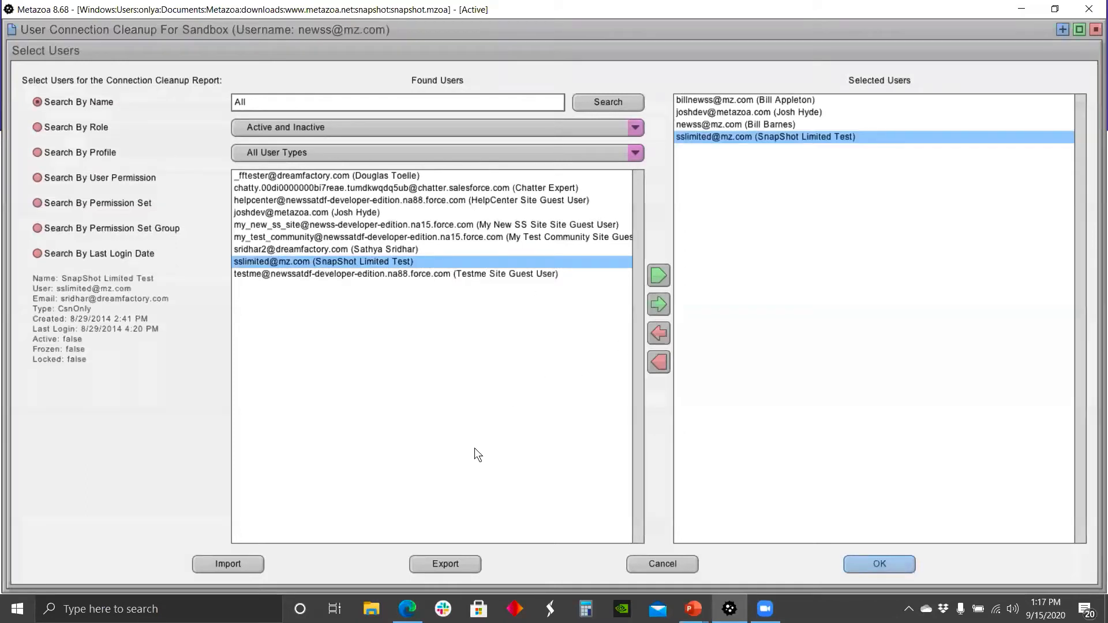
left_click(861, 565)
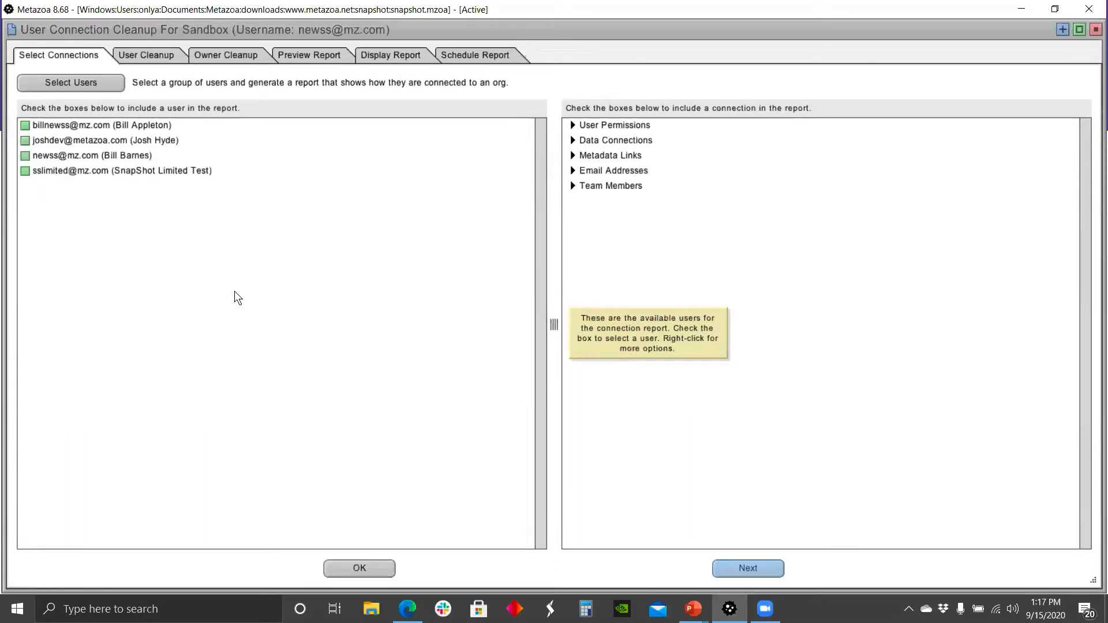
Step: Check all four selected users to include them in the report
left_click(25, 126)
left_click(25, 141)
left_click(25, 155)
left_click(25, 171)
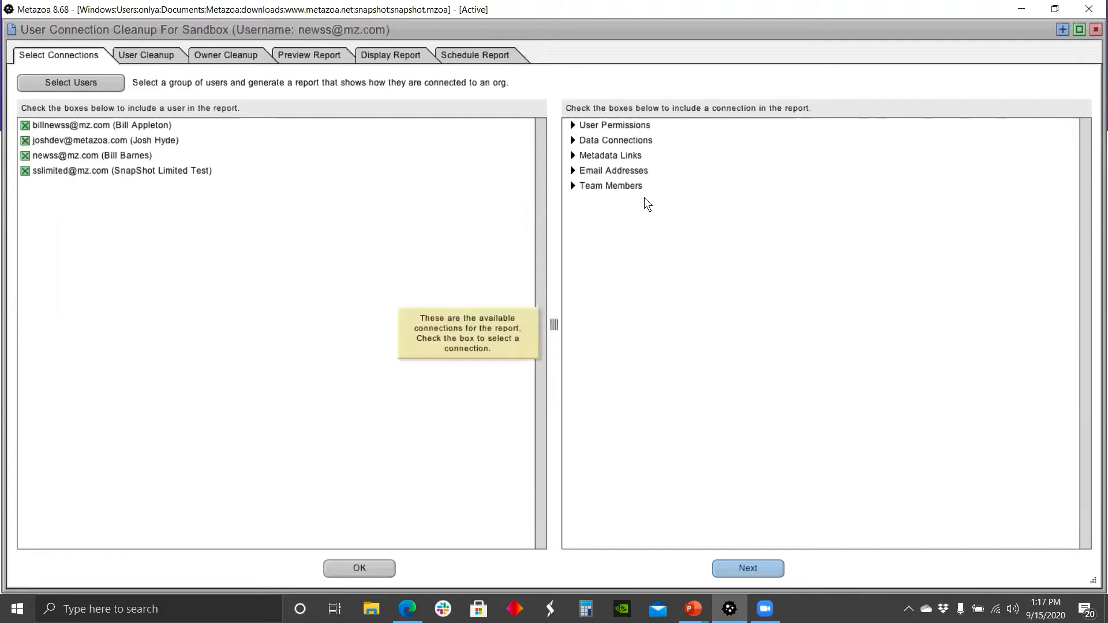
Step: Expand the connection categories and check every connection for the report
left_click(573, 125)
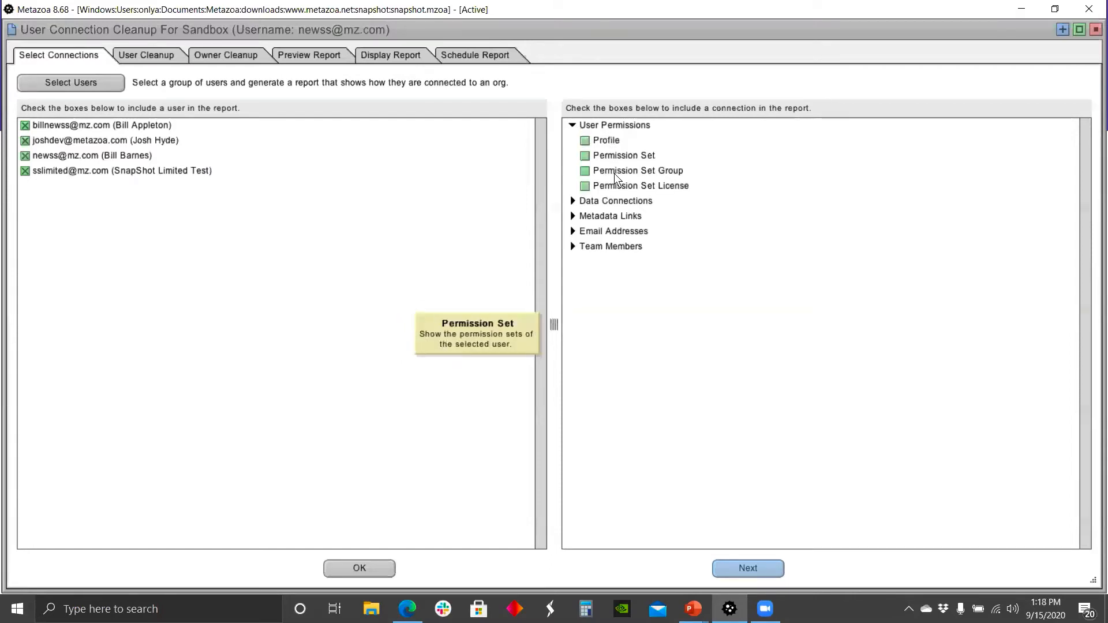
left_click(572, 199)
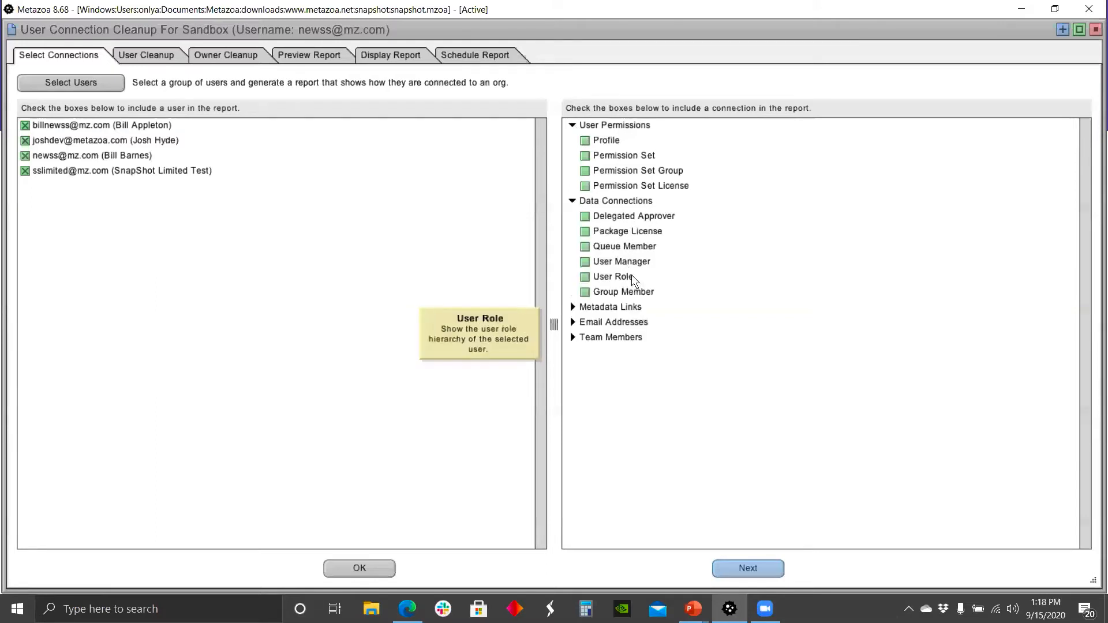
left_click(572, 308)
scroll(814, 370, "down", 1)
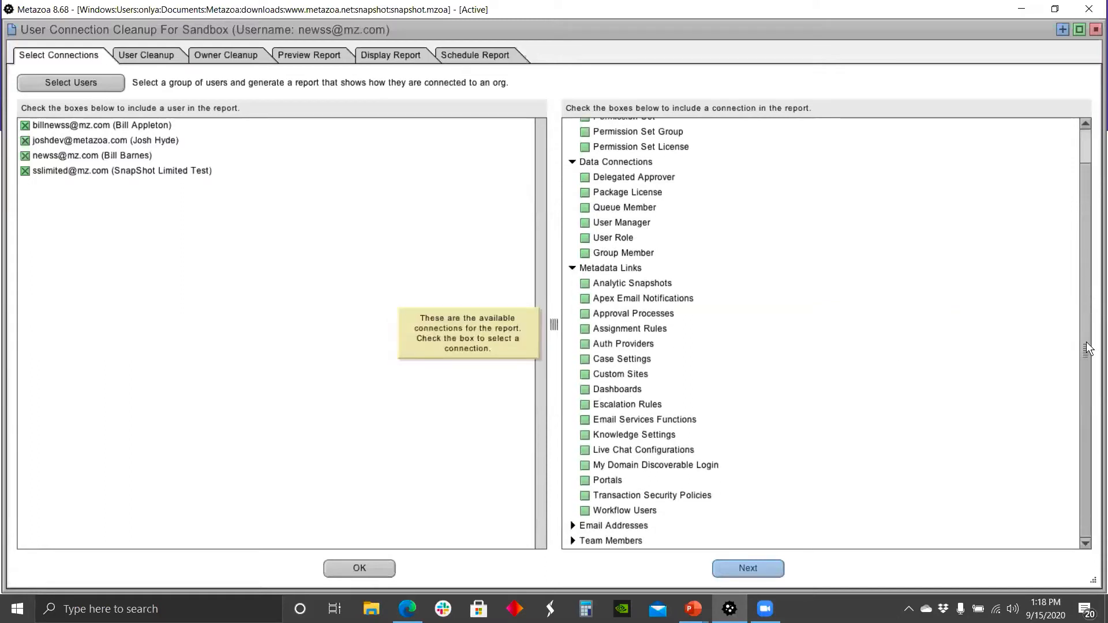
left_click(572, 526)
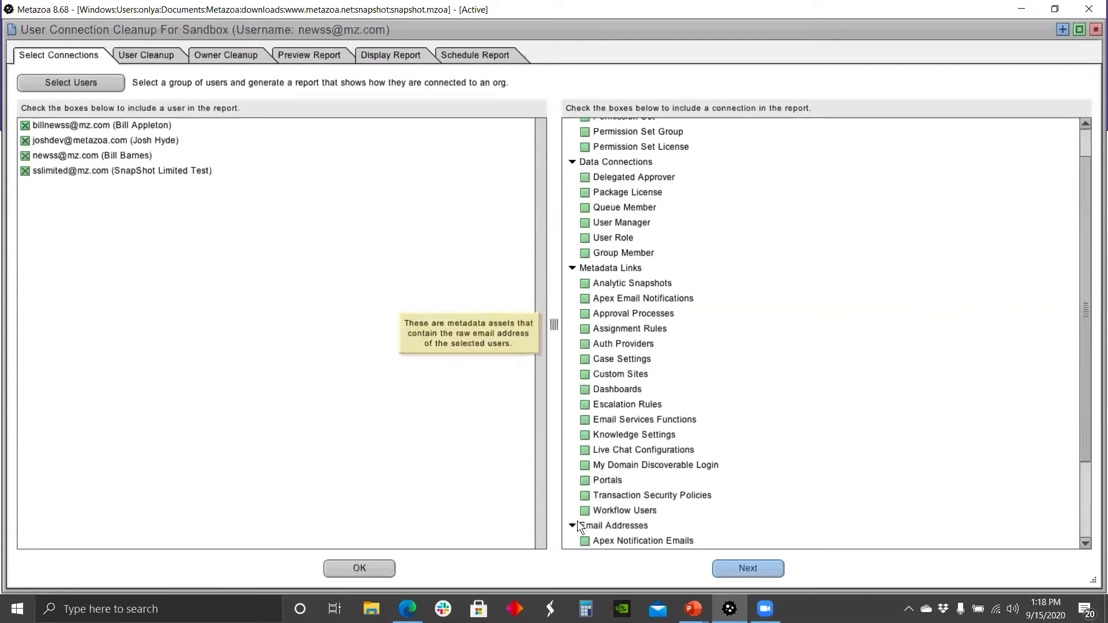
scroll(919, 442, "down", 2)
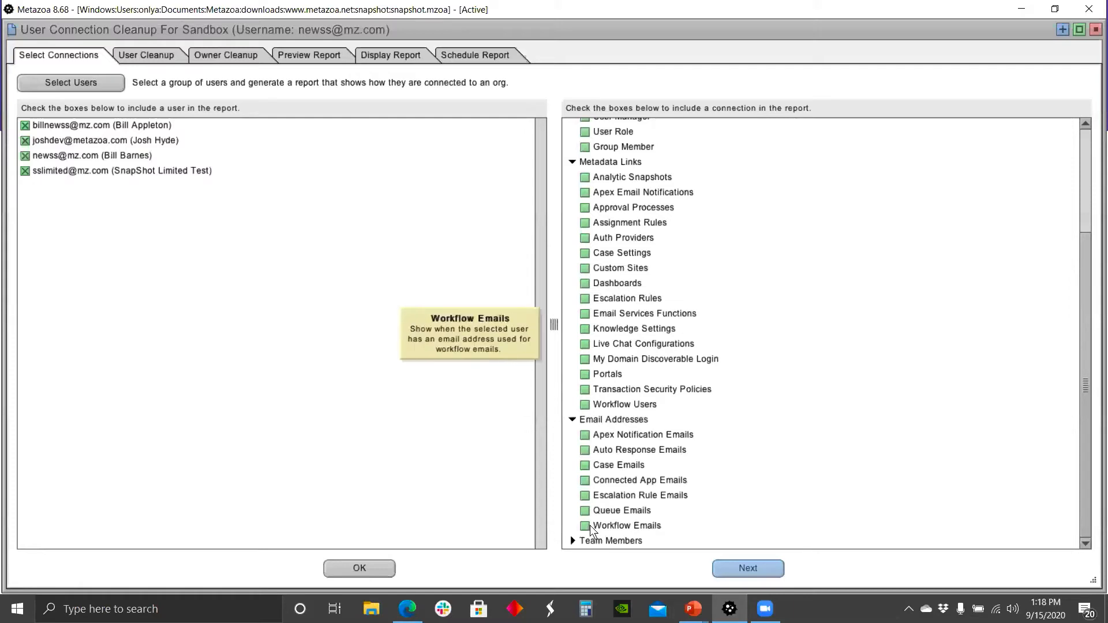
left_click(573, 540)
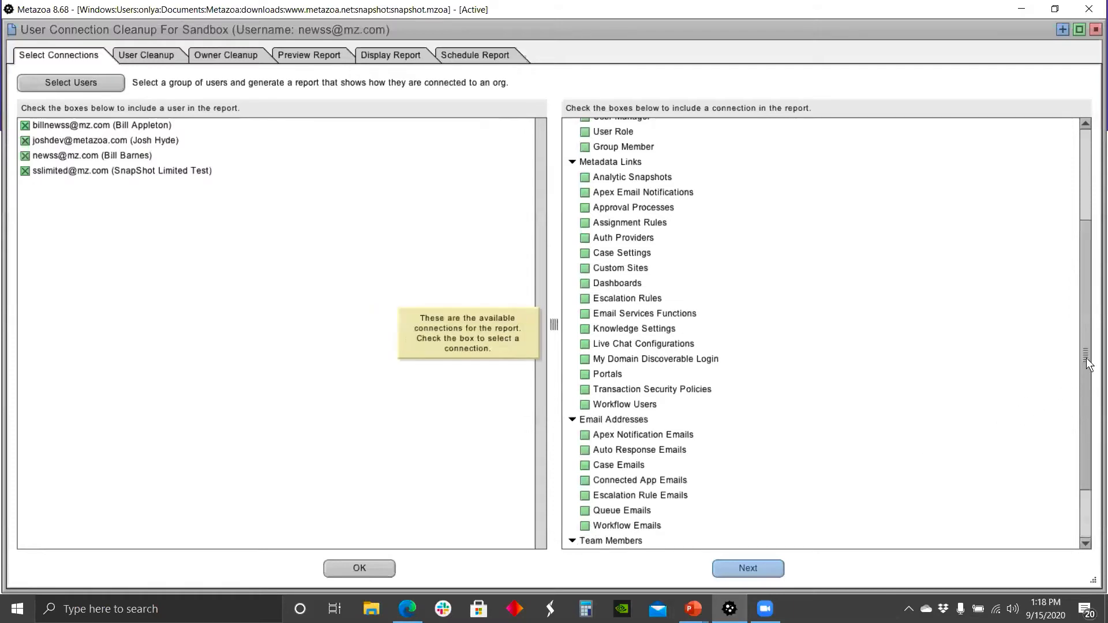
scroll(1086, 358, "down", 3)
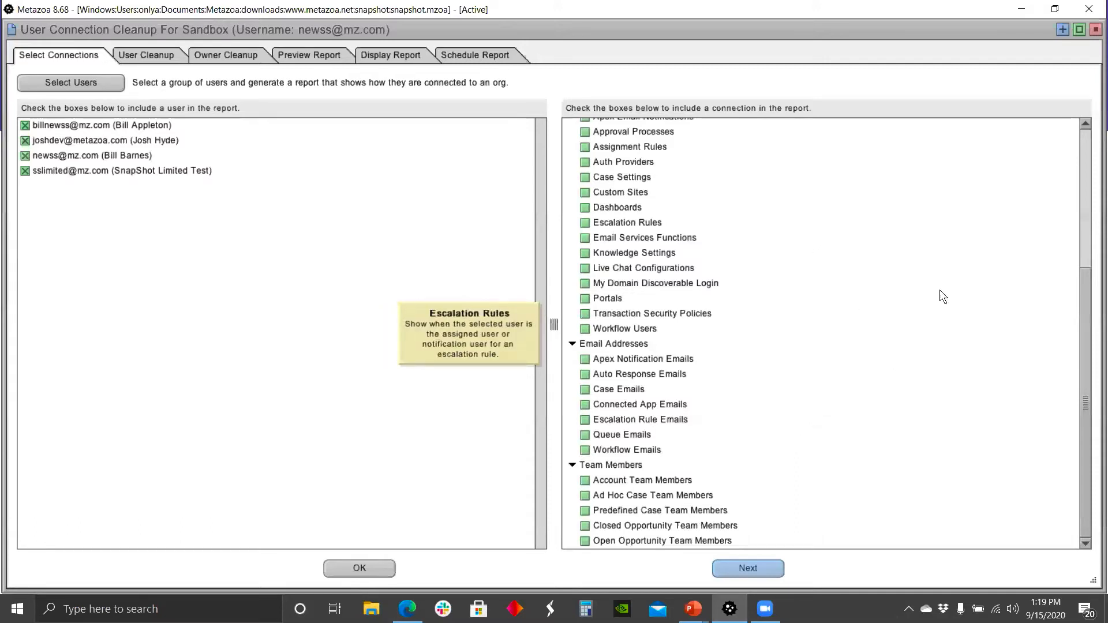
left_click_drag(1083, 267, 1084, 128)
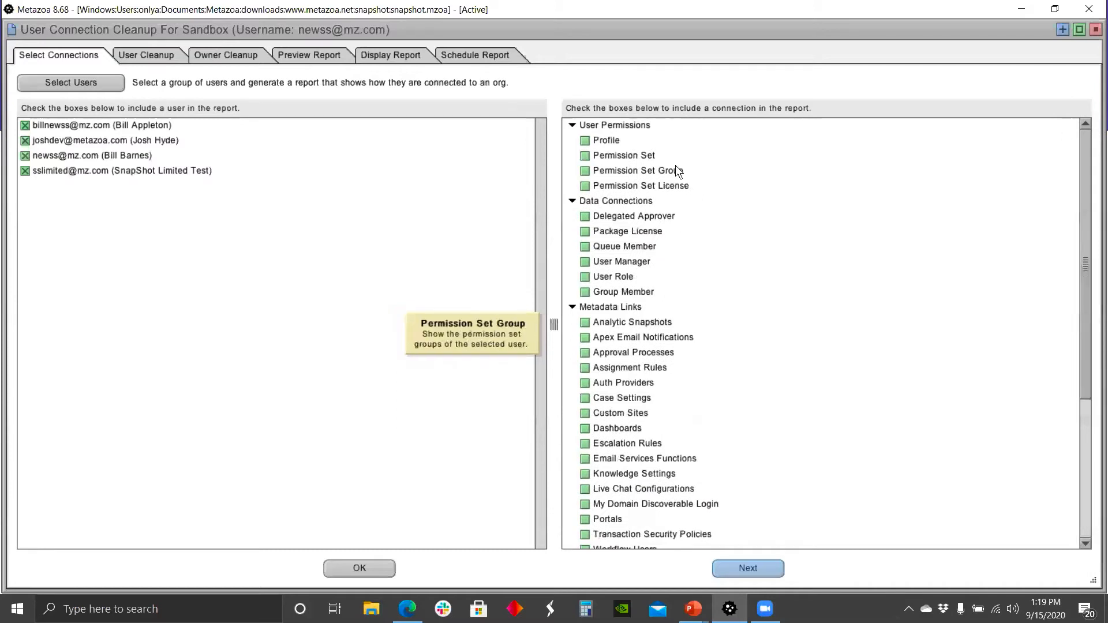
right_click(637, 138)
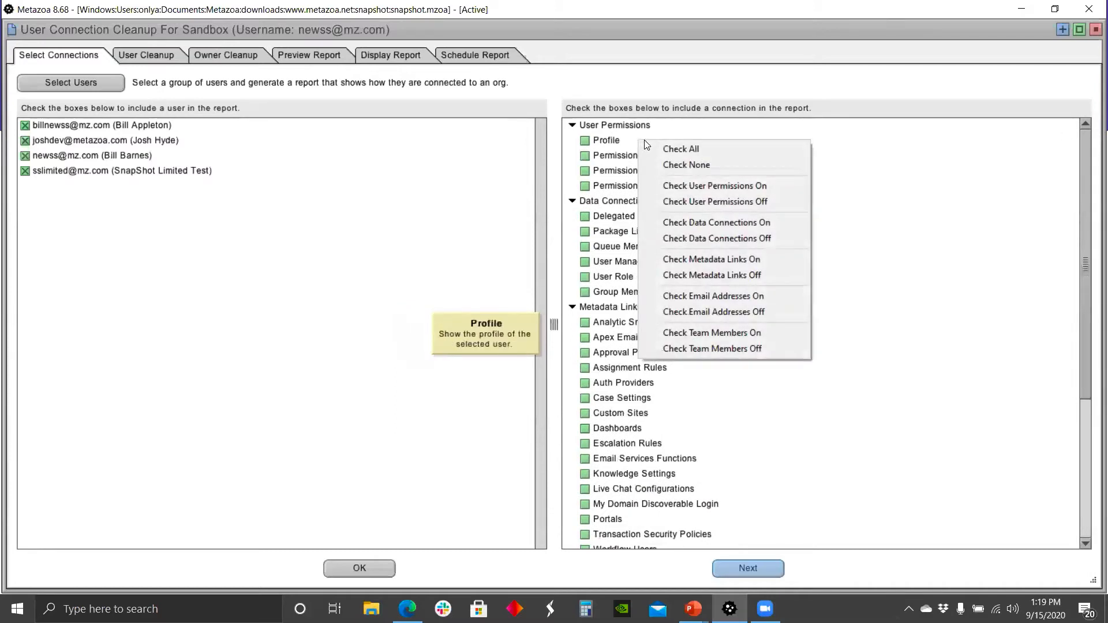
left_click(695, 148)
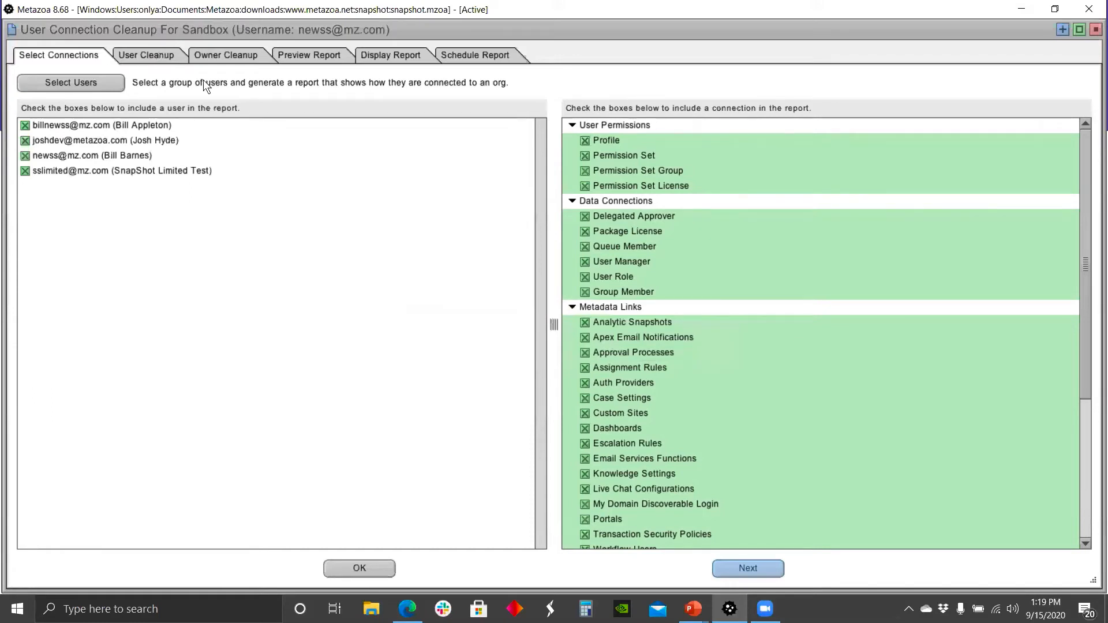
Step: Advance to the User Cleanup stage and review the cleanup mode options, keeping Test Run Only
left_click(748, 569)
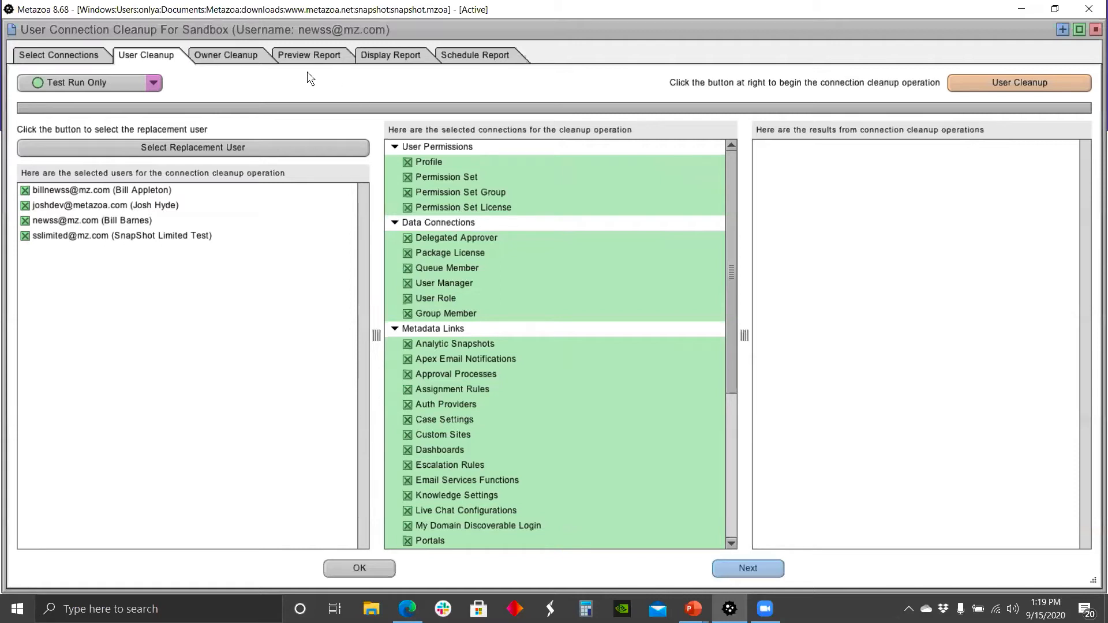
left_click(153, 82)
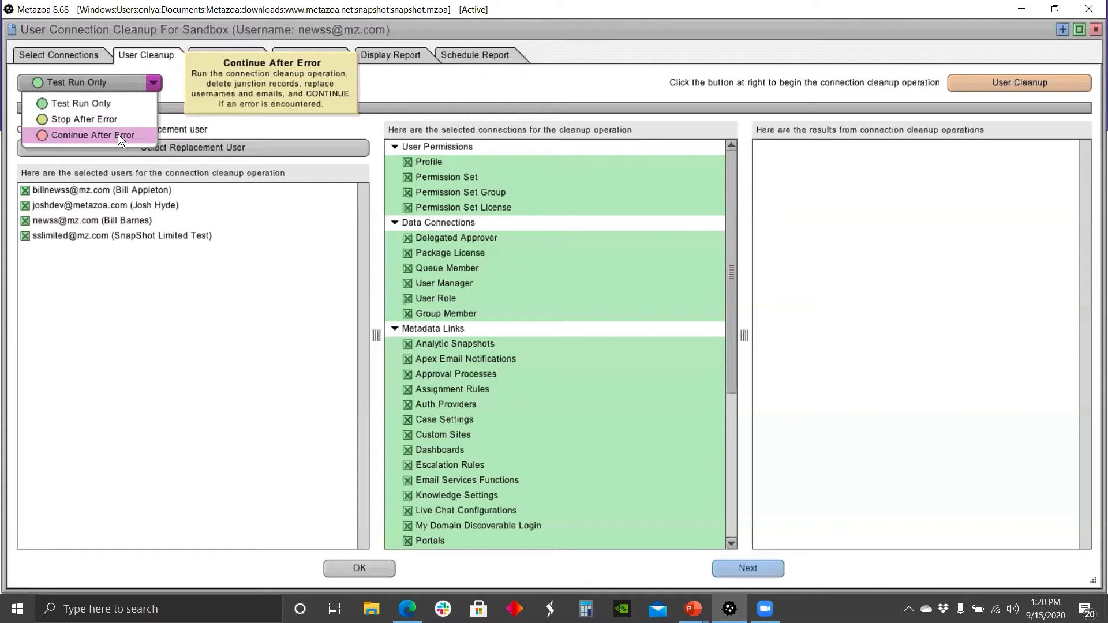
left_click(464, 84)
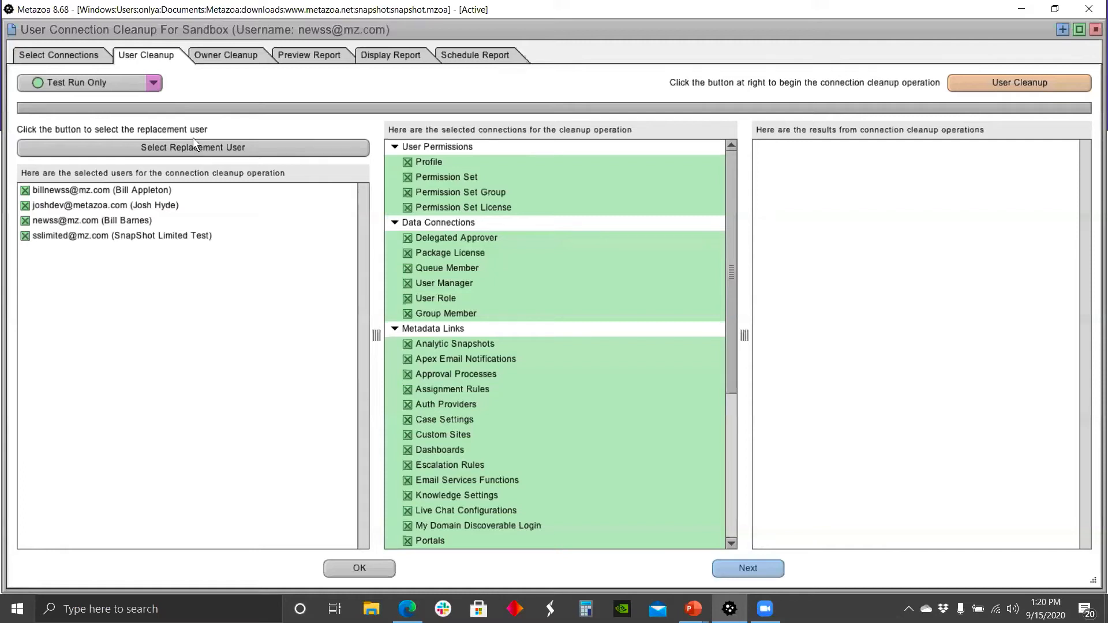
Step: Choose the first listed user as the replacement user for the cleanup
left_click(194, 141)
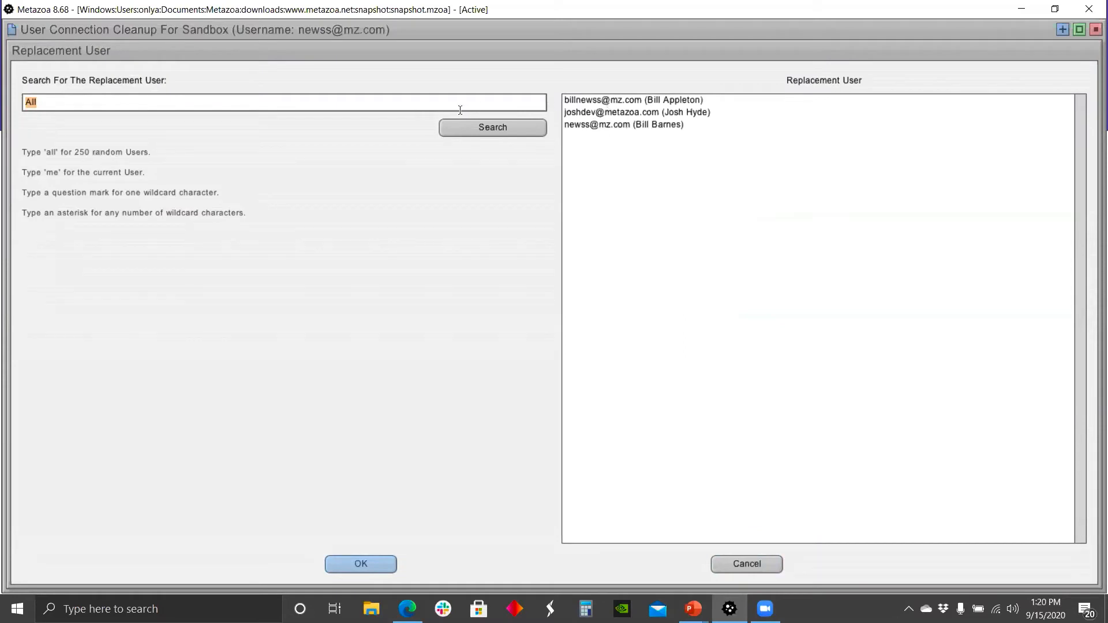
left_click(607, 102)
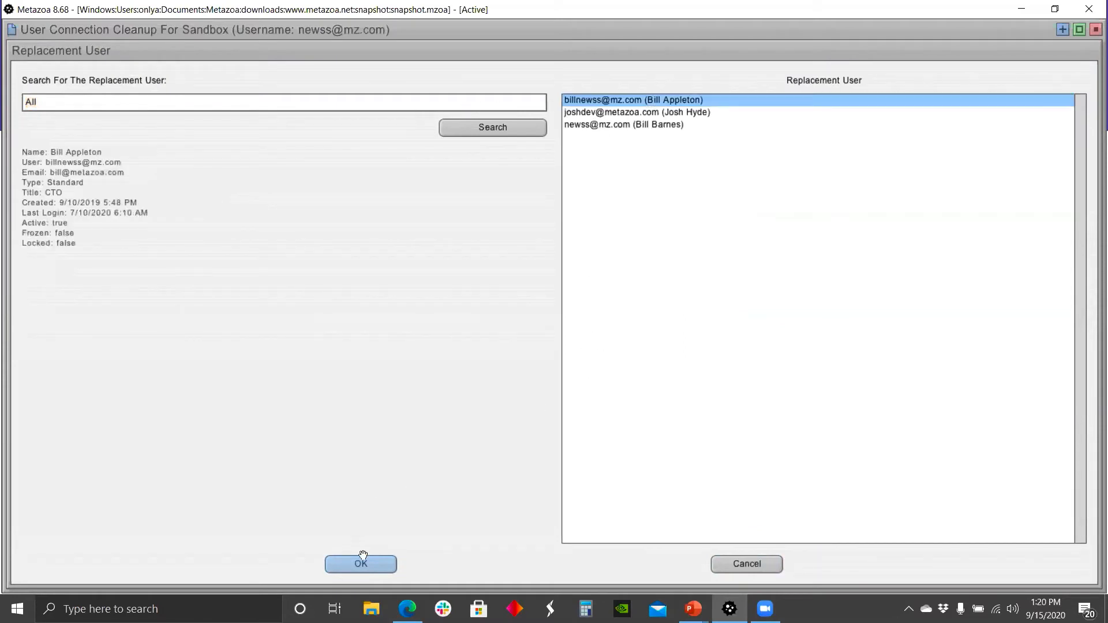
left_click(362, 562)
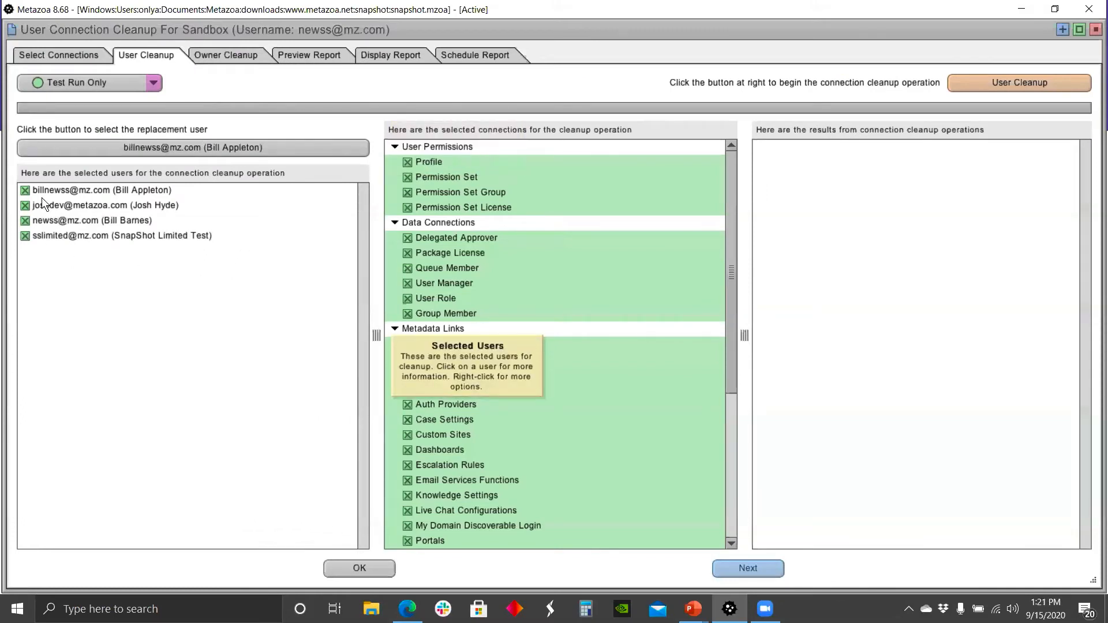
Step: Uncheck the first two users and run a test-run User Cleanup for the SnapShot Limited Test user
left_click(24, 190)
left_click(24, 206)
left_click(150, 234)
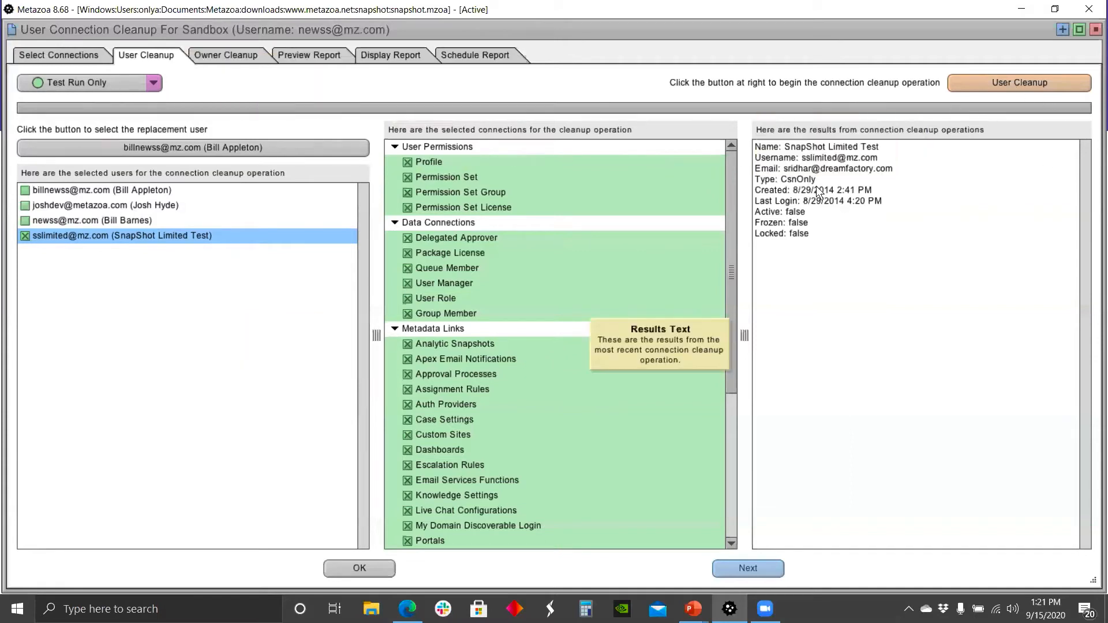
left_click(1005, 86)
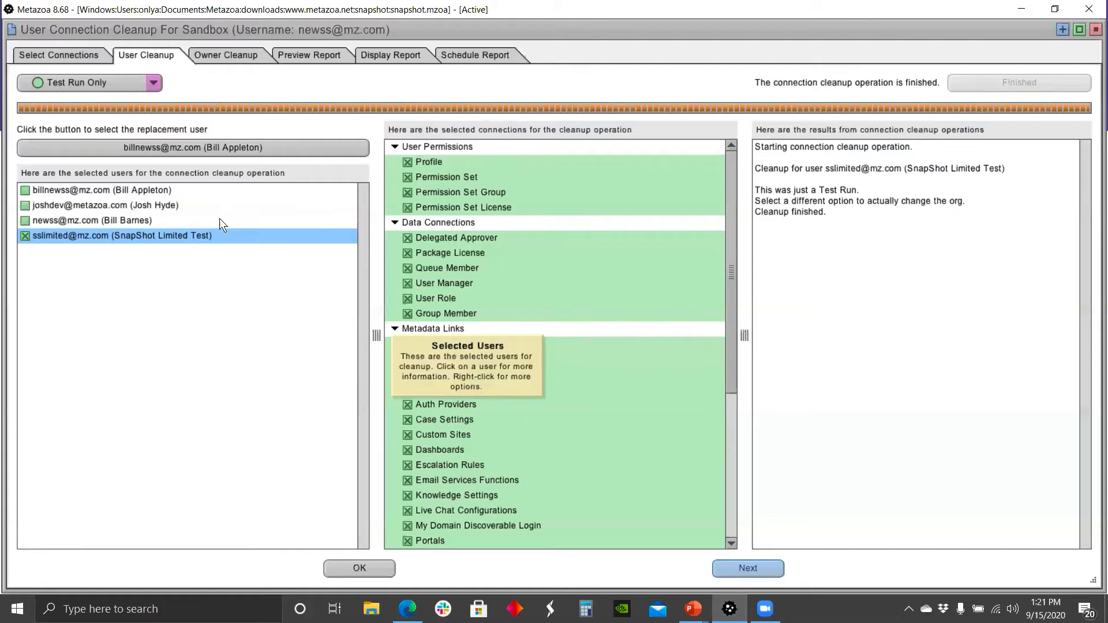
Step: Check only the third user instead and run the test-run User Cleanup again
left_click(23, 225)
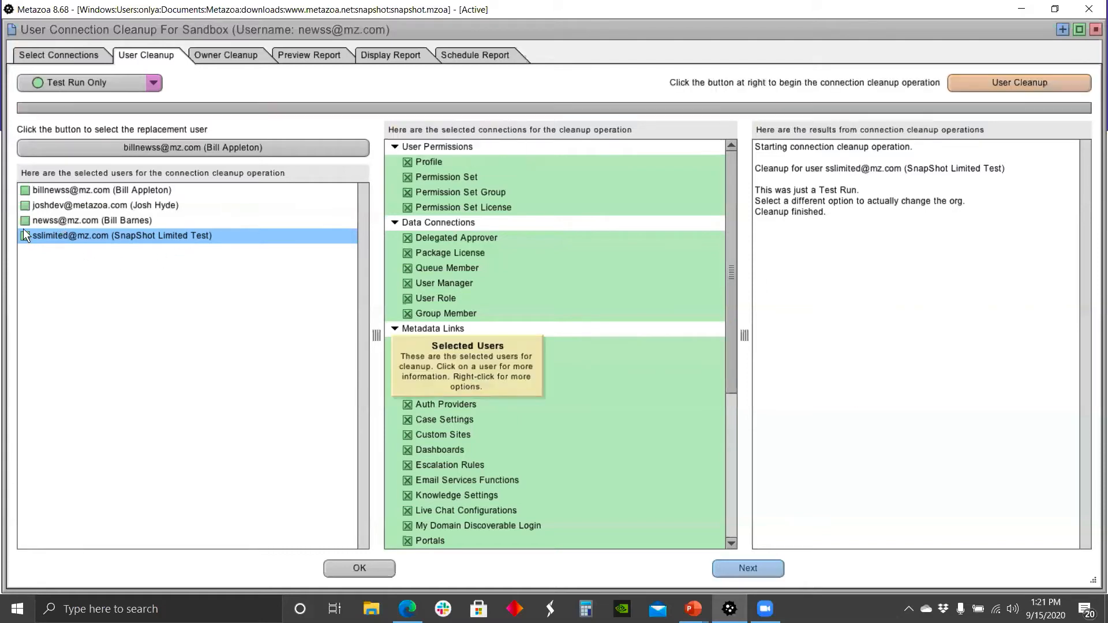
left_click(45, 221)
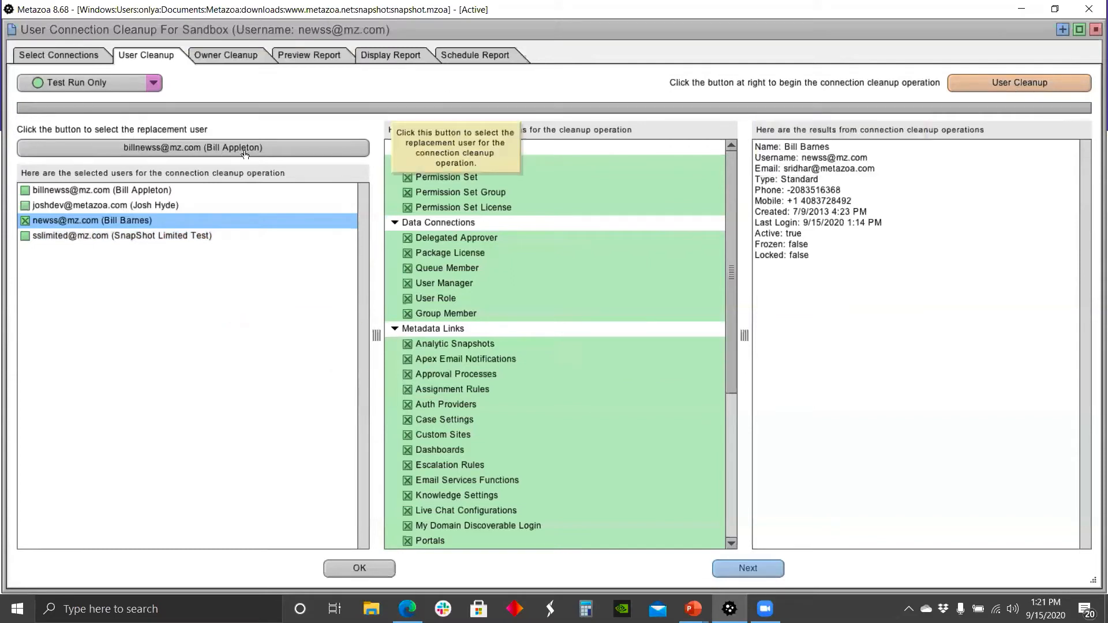
left_click(1020, 84)
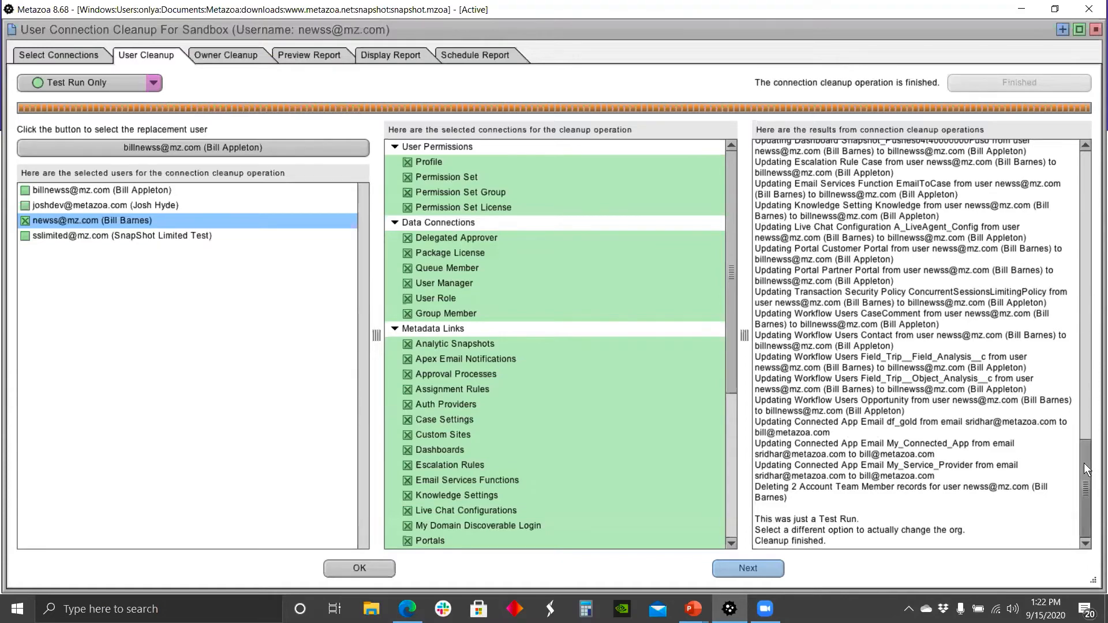
Step: Review the cleanup results text and its options along with the cleanup mode choices
left_click_drag(1084, 464, 1094, 171)
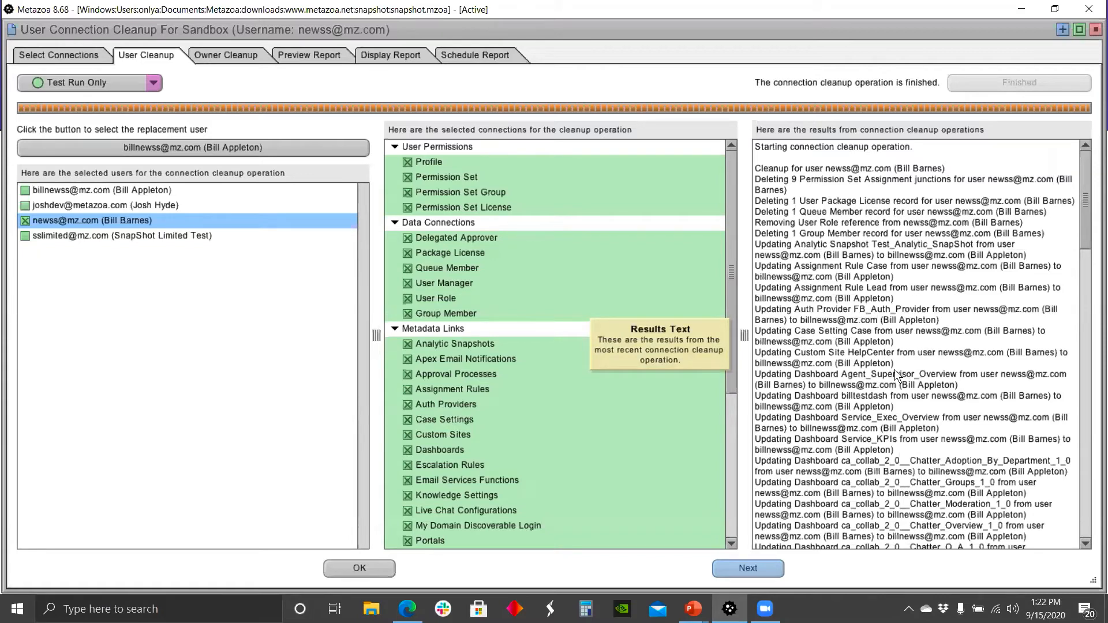
right_click(844, 312)
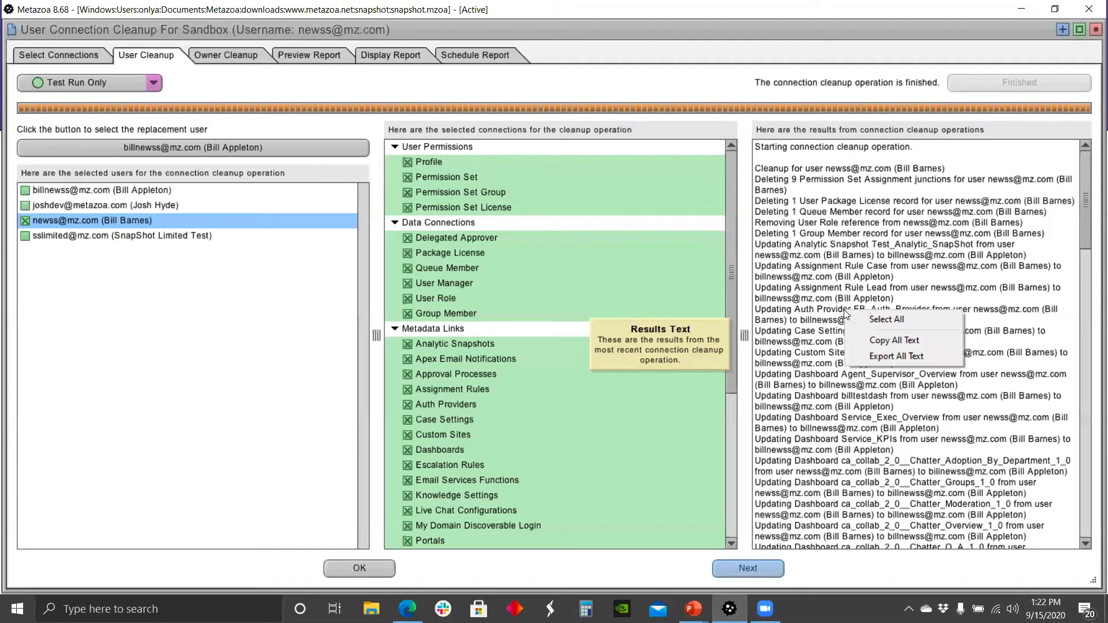
left_click(632, 86)
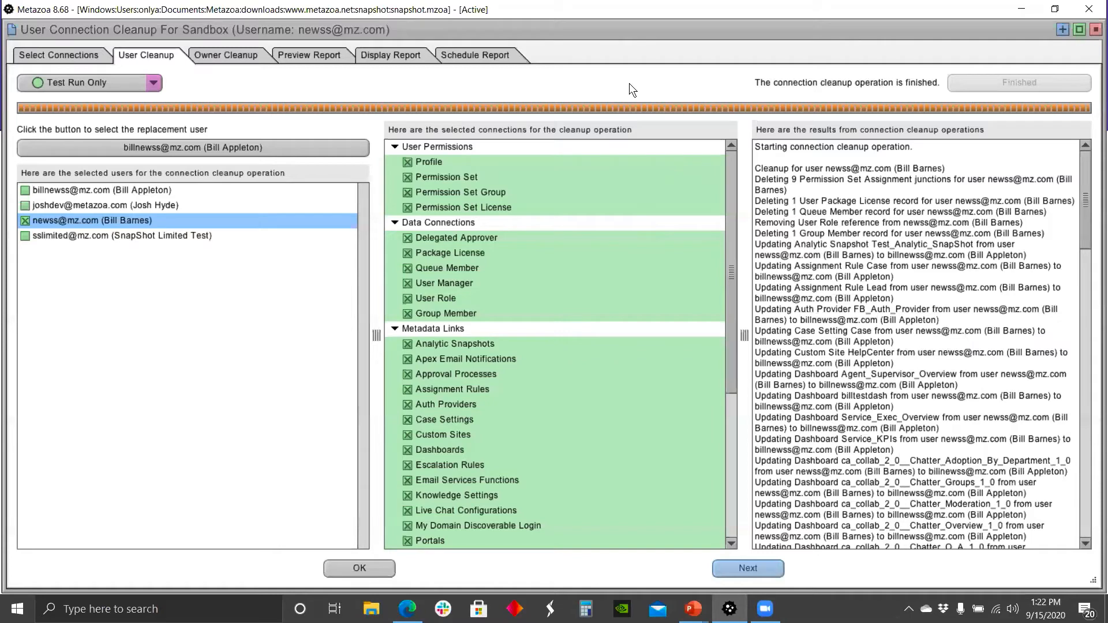
left_click(152, 84)
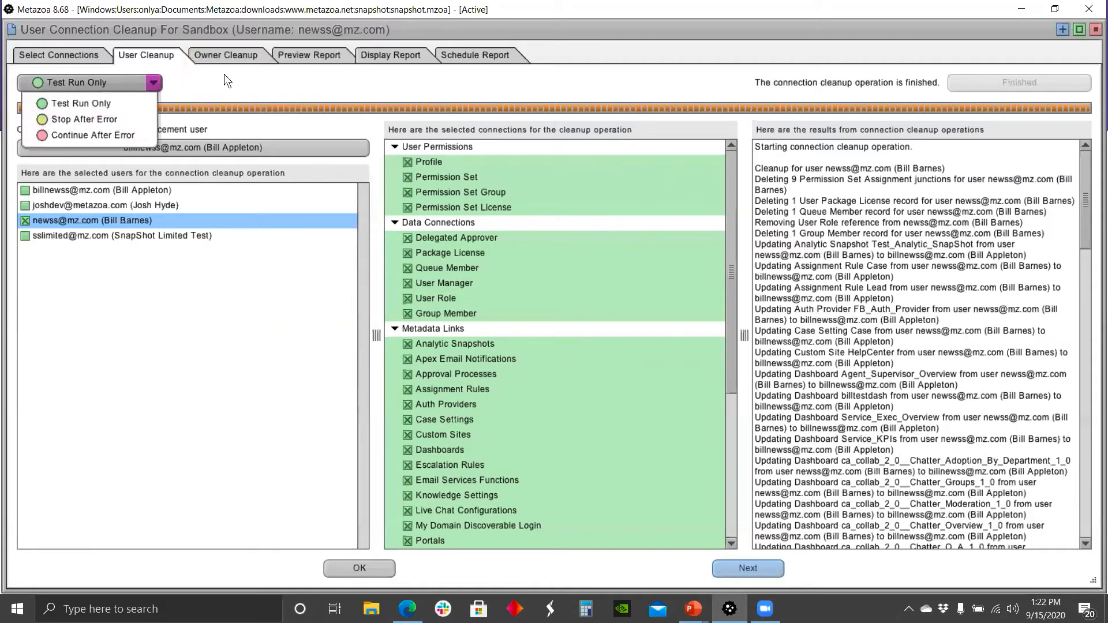
left_click(195, 88)
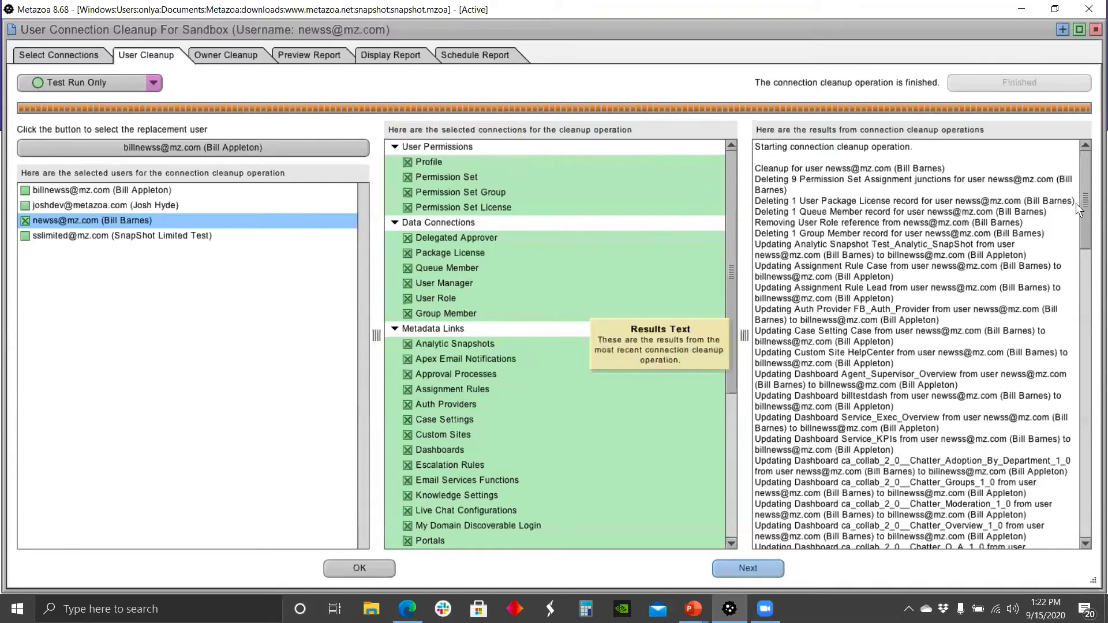
mouse_move(1087, 185)
left_mouse_down()
mouse_move(1091, 485)
mouse_move(1093, 173)
left_mouse_up()
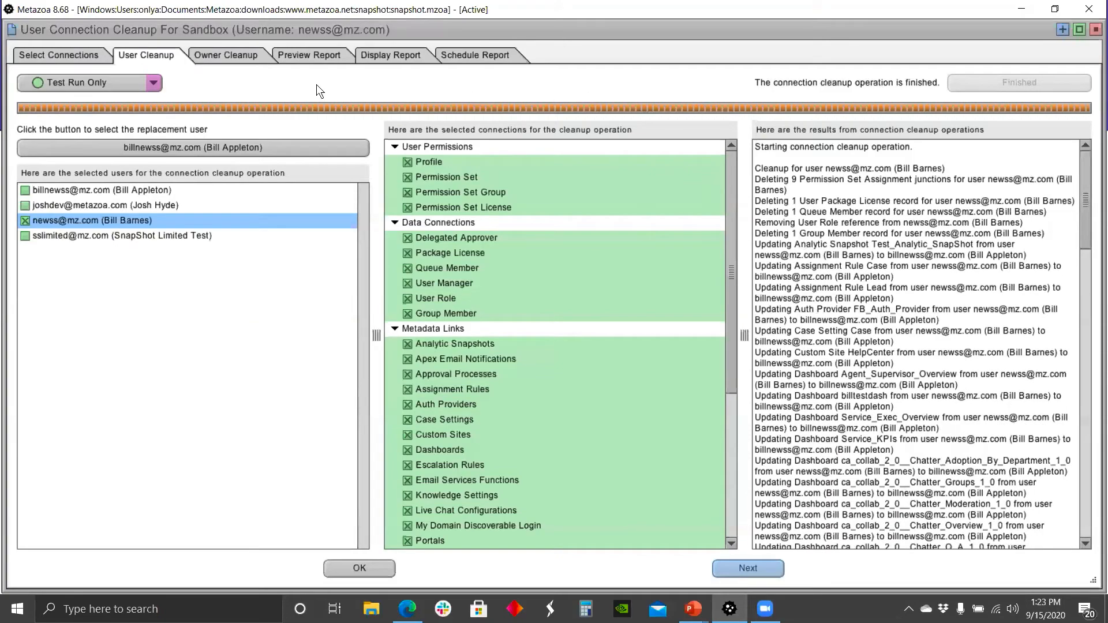
Step: Try to clone the selected third user
right_click(137, 221)
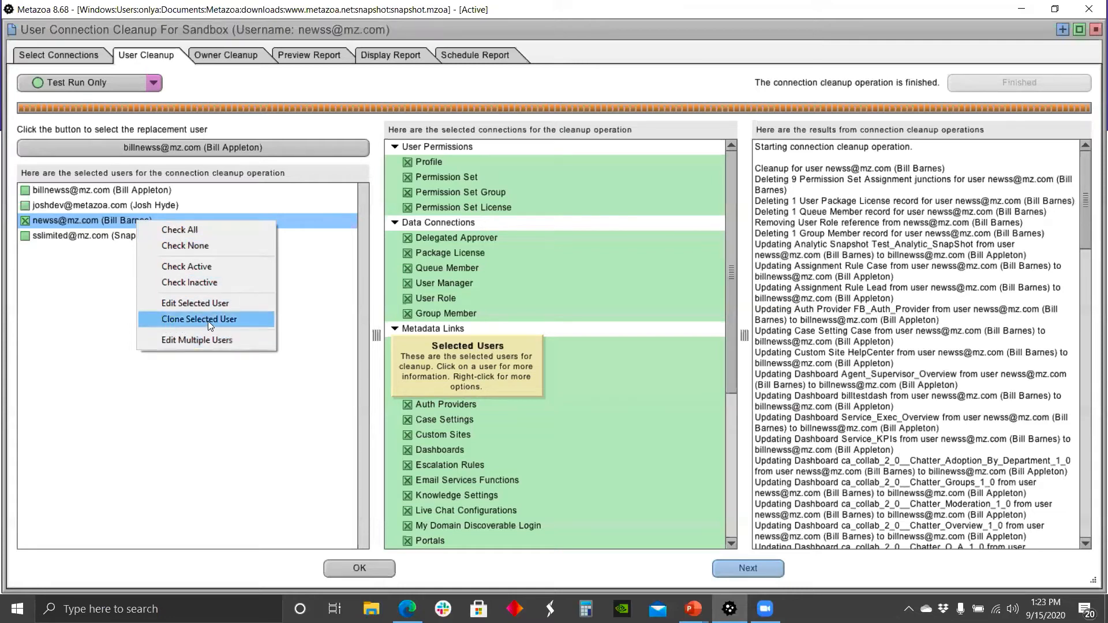
left_click(214, 306)
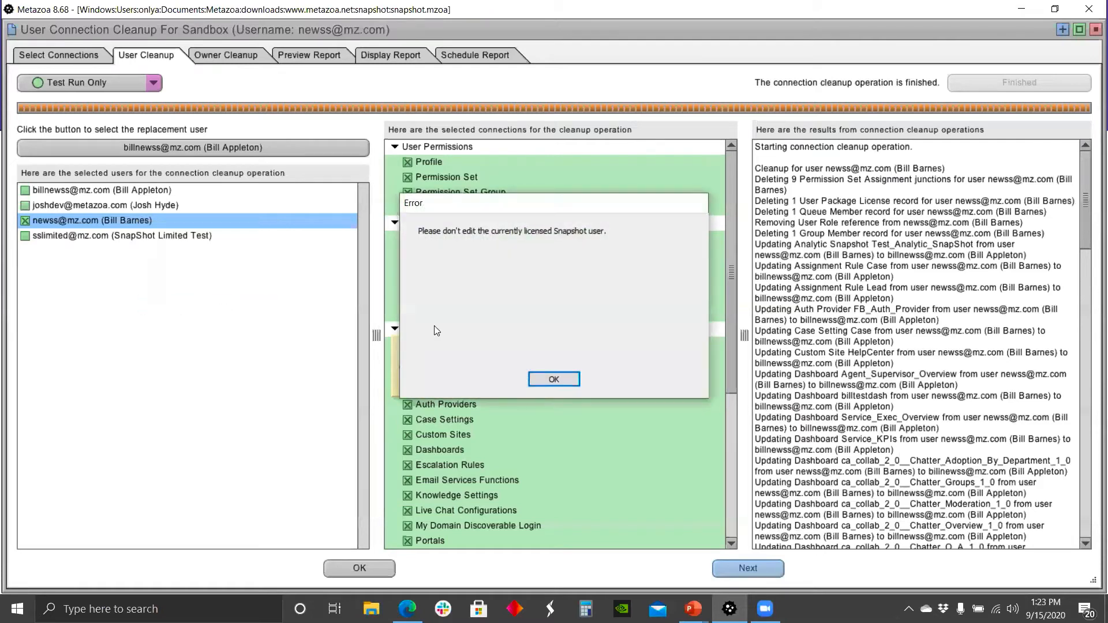
Step: Try setting the third user to Active User with password notification via Edit Multiple Users, then decline and cancel the change
left_click(566, 375)
right_click(176, 220)
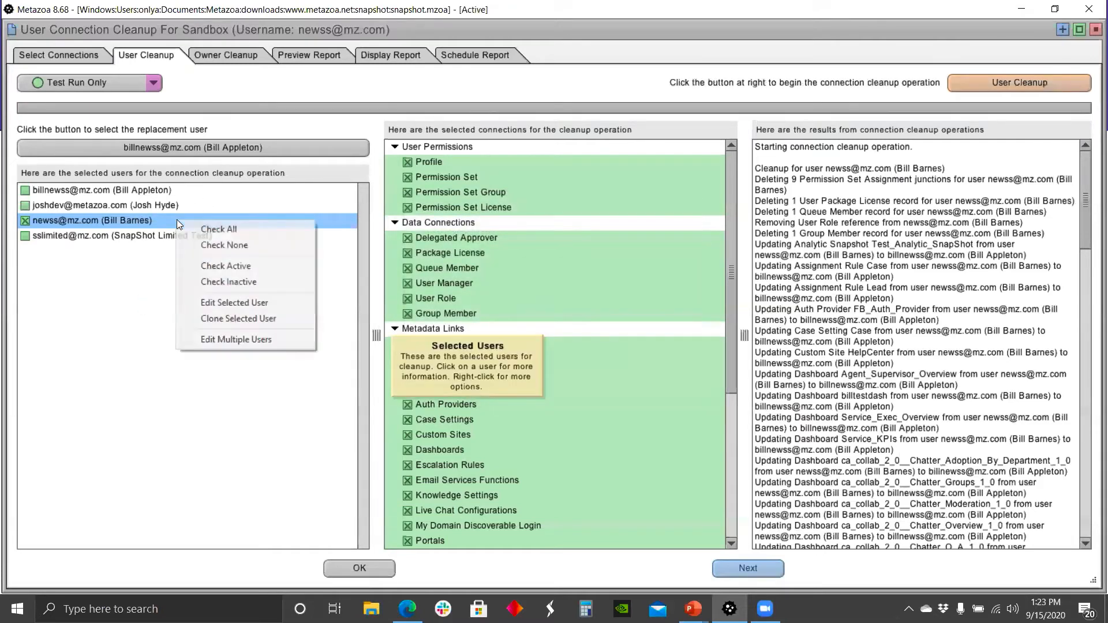
left_click(222, 339)
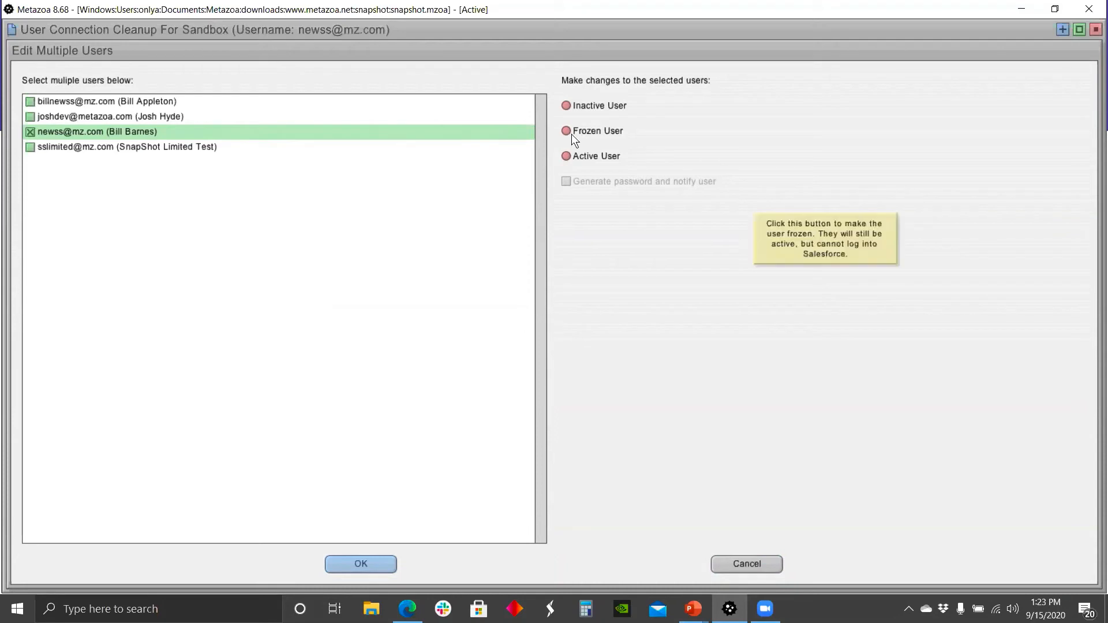
left_click(569, 156)
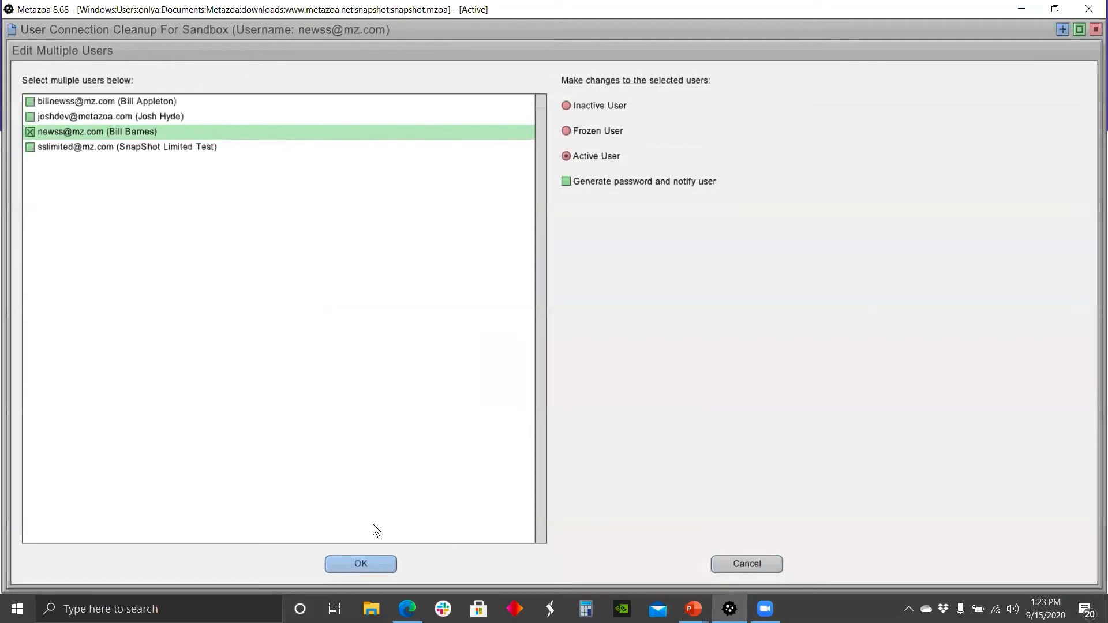
left_click(373, 563)
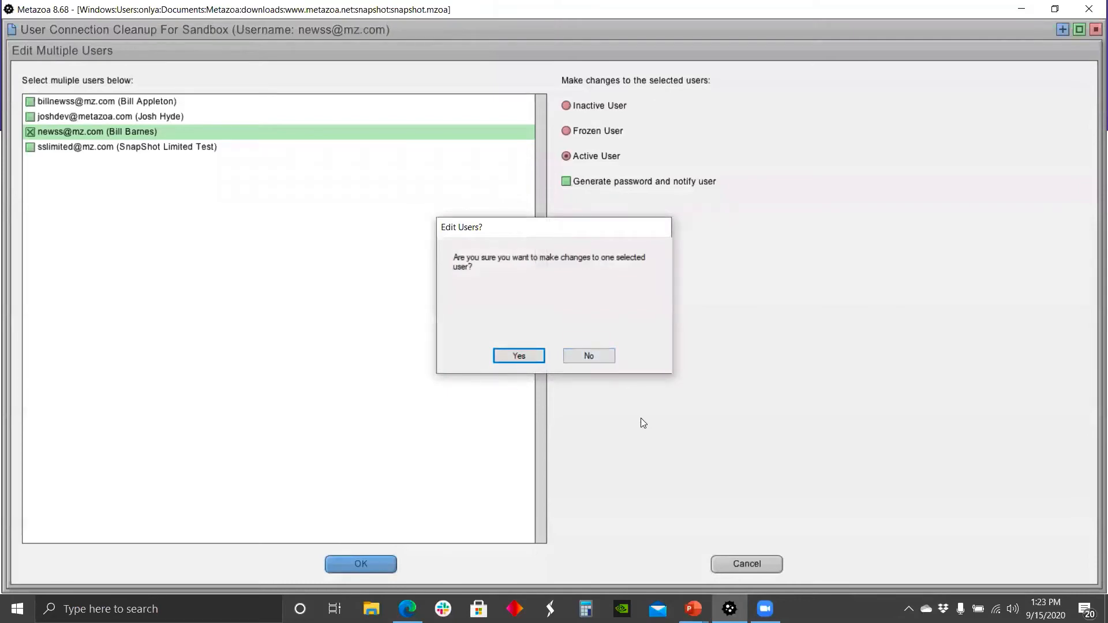
left_click(577, 356)
left_click(719, 558)
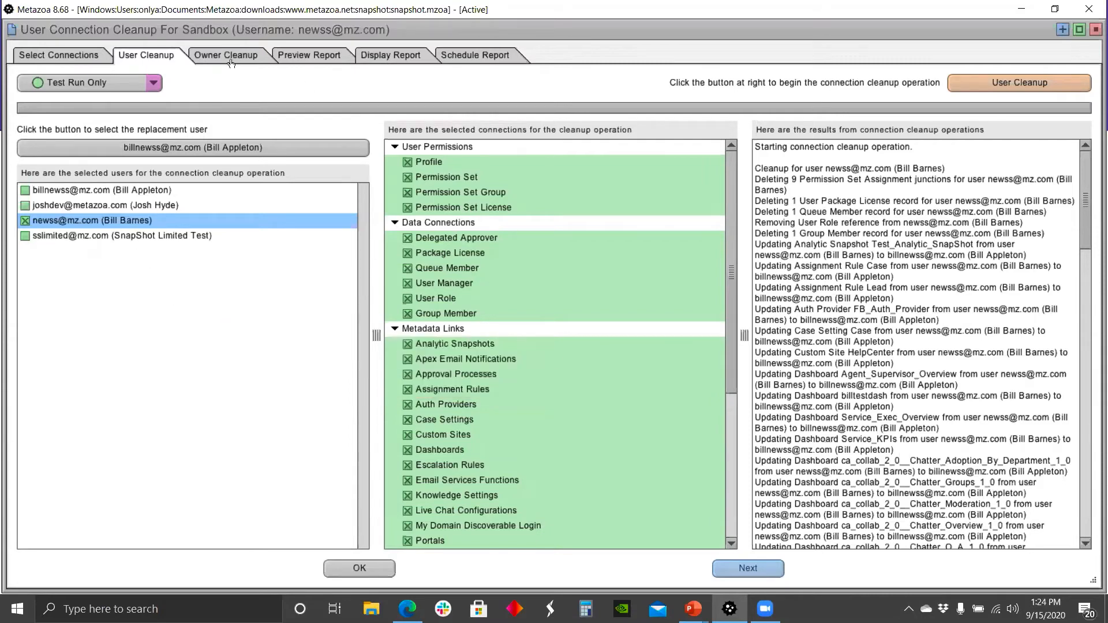
Step: Advance to Owner Cleanup and review the replacement user choices without changing the selection
left_click(758, 571)
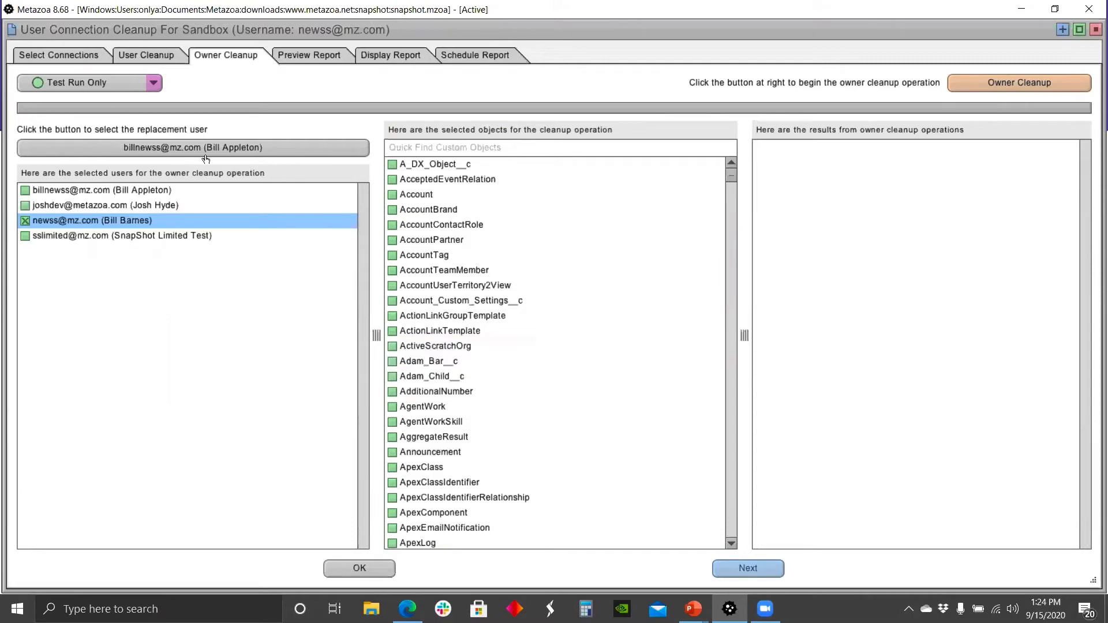
left_click(233, 149)
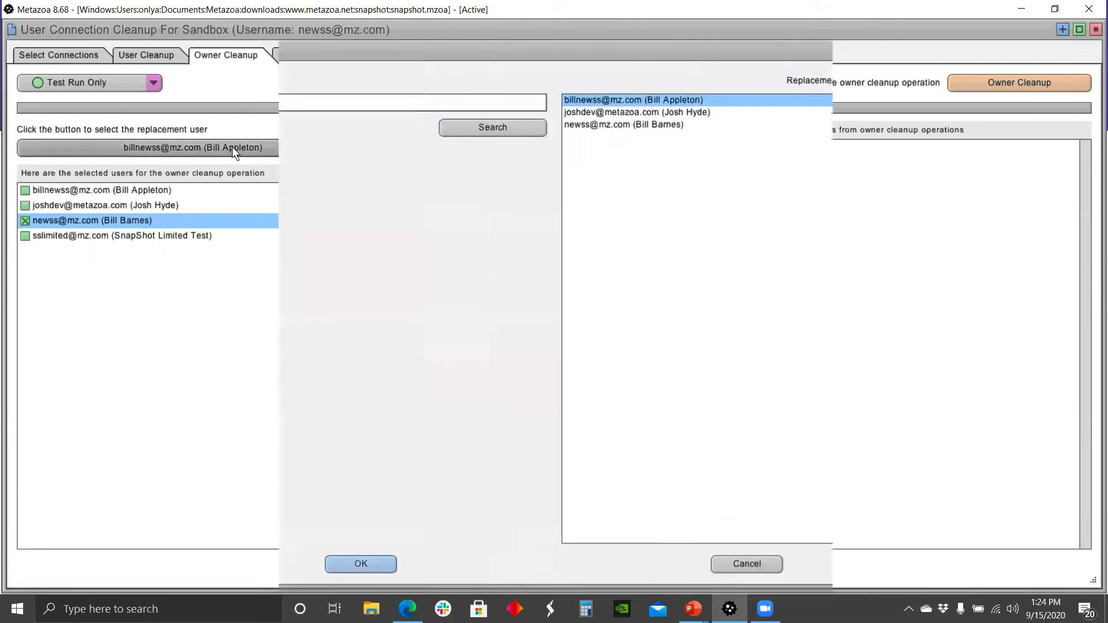
left_click(745, 562)
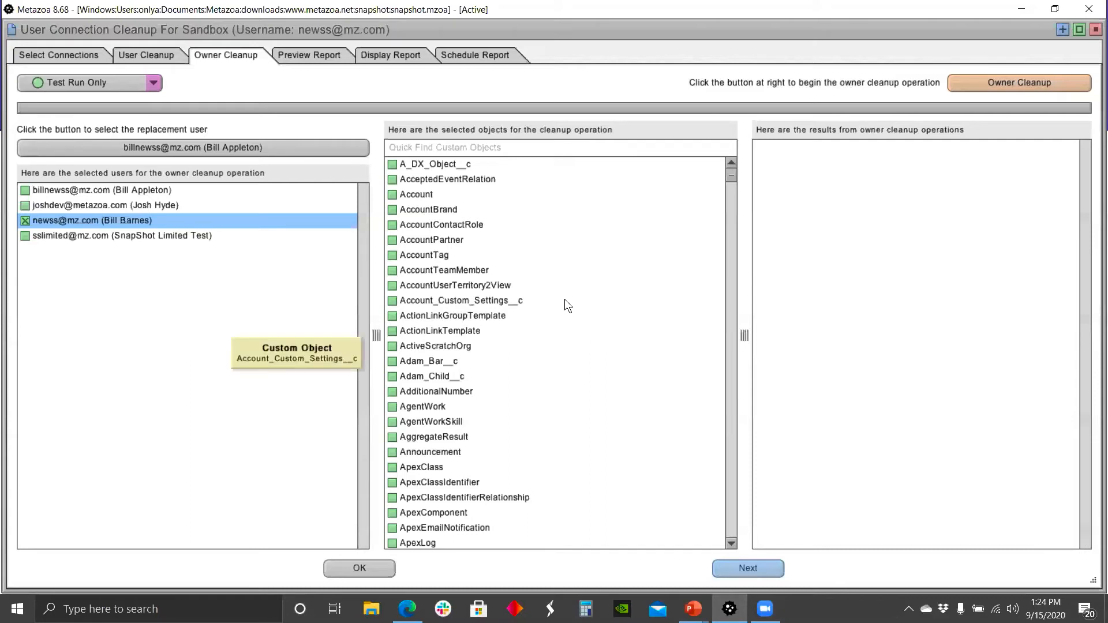
Step: Check Account and, filtering the object list for case, Case (Open) as owner cleanup objects in Test Run Only mode
left_click(392, 195)
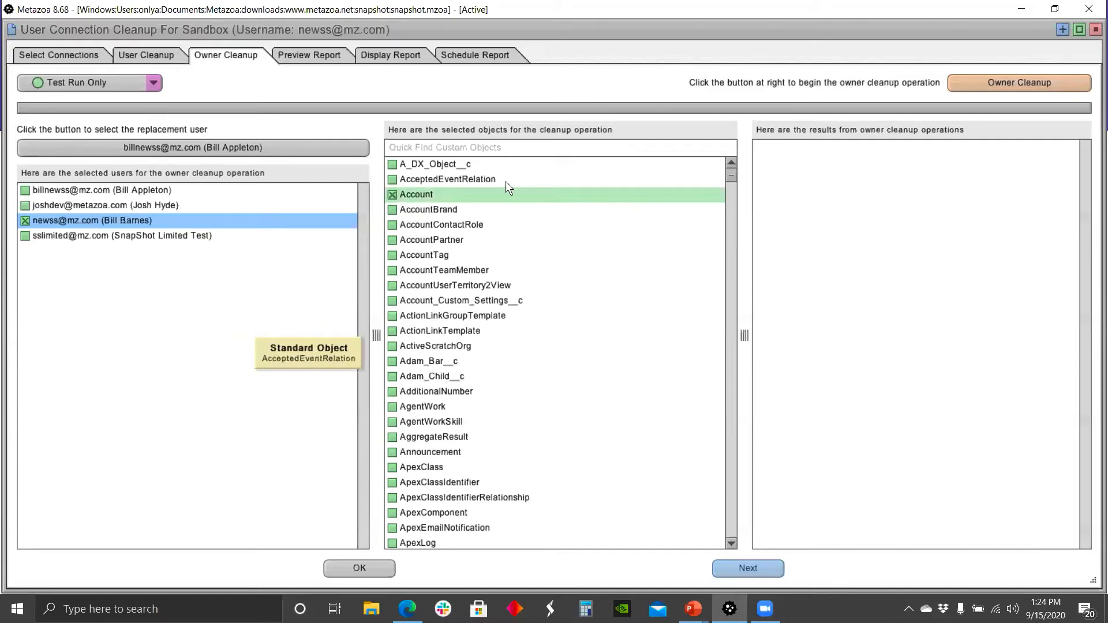
left_click(441, 145)
type("case")
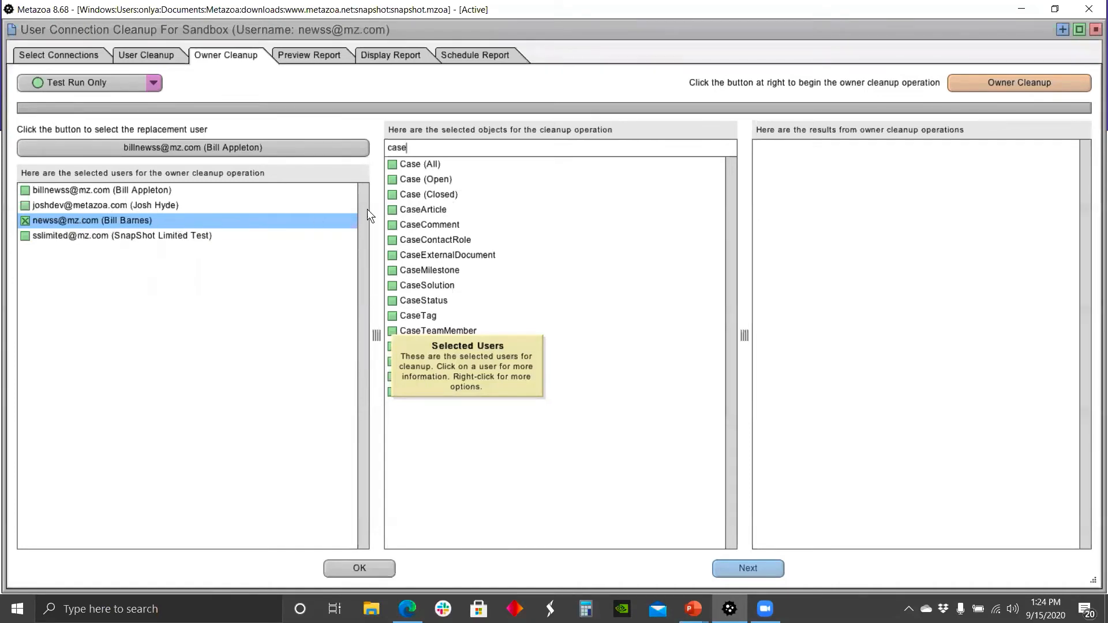
left_click(393, 180)
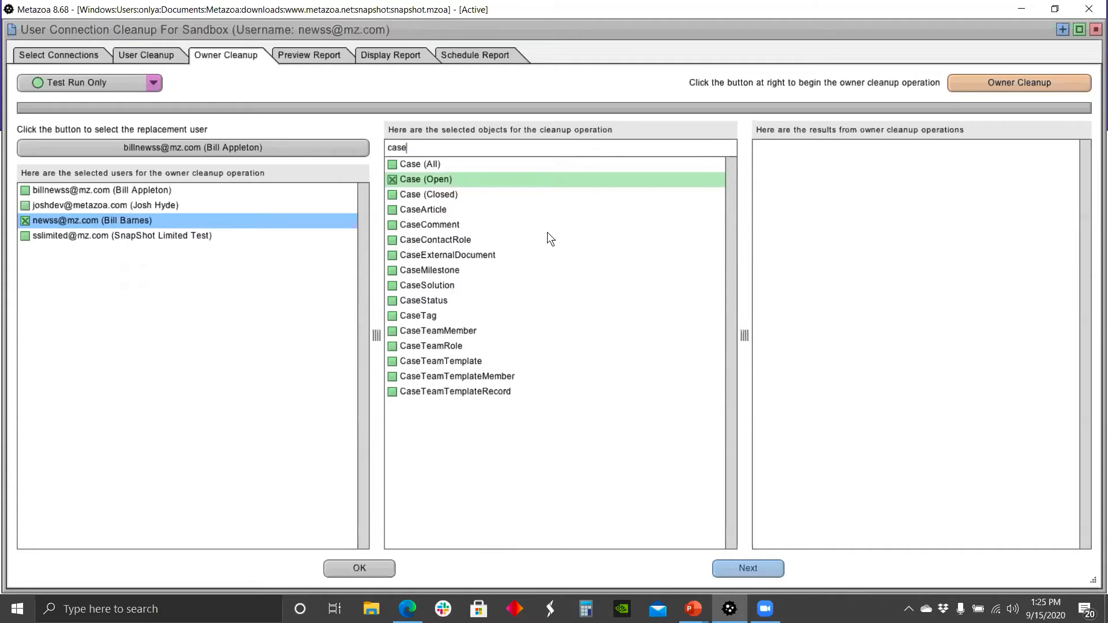
left_click(160, 83)
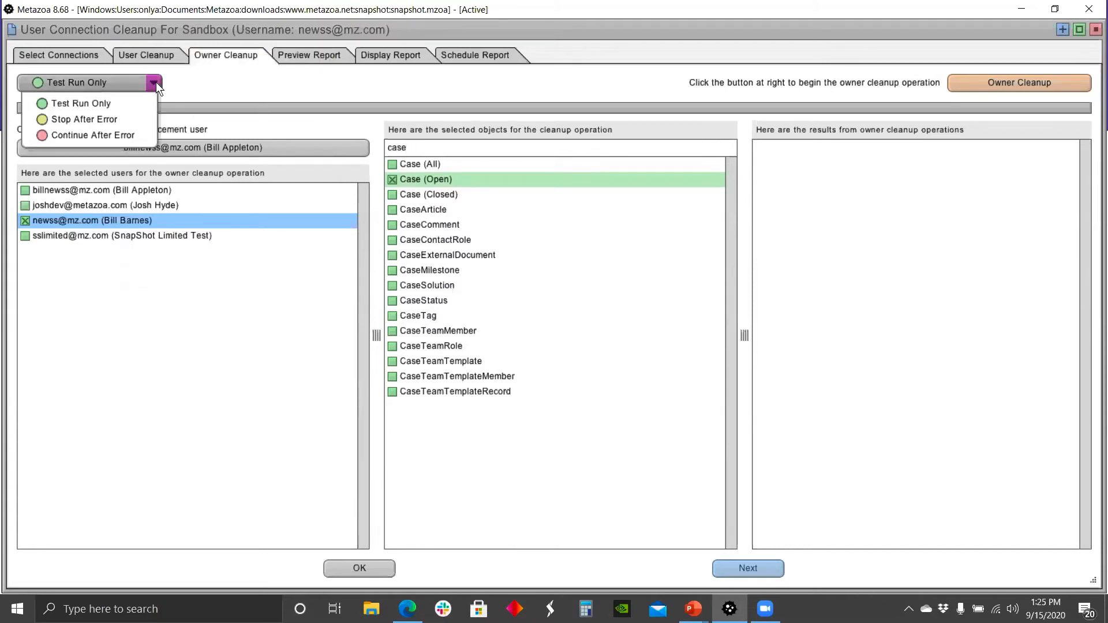
left_click(132, 100)
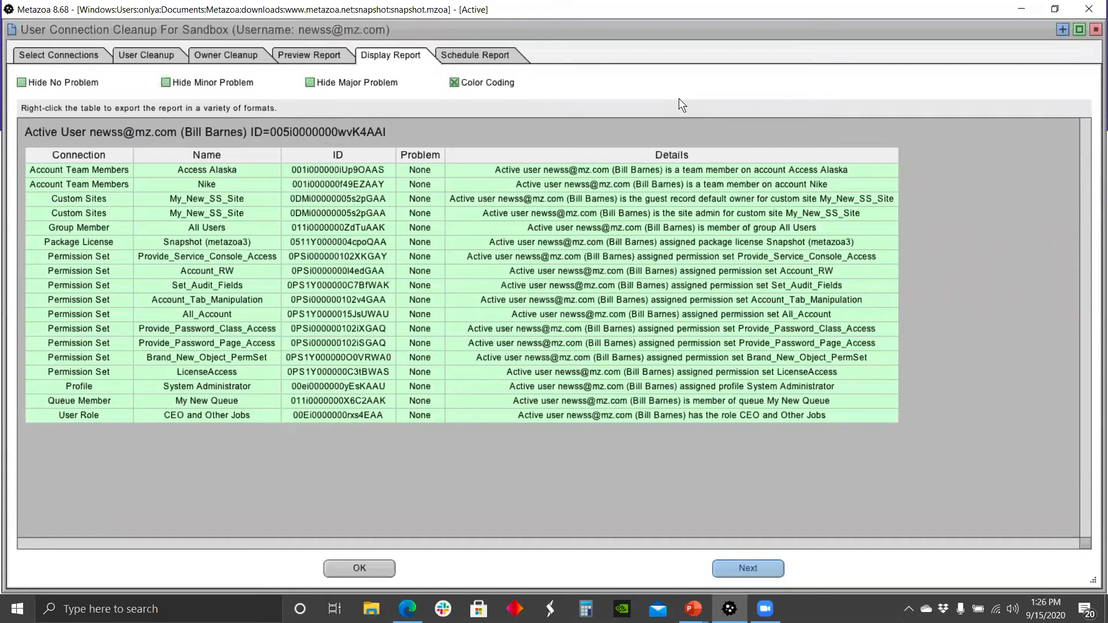
Step: Open the export format options for the cleanup Display Report table
right_click(572, 213)
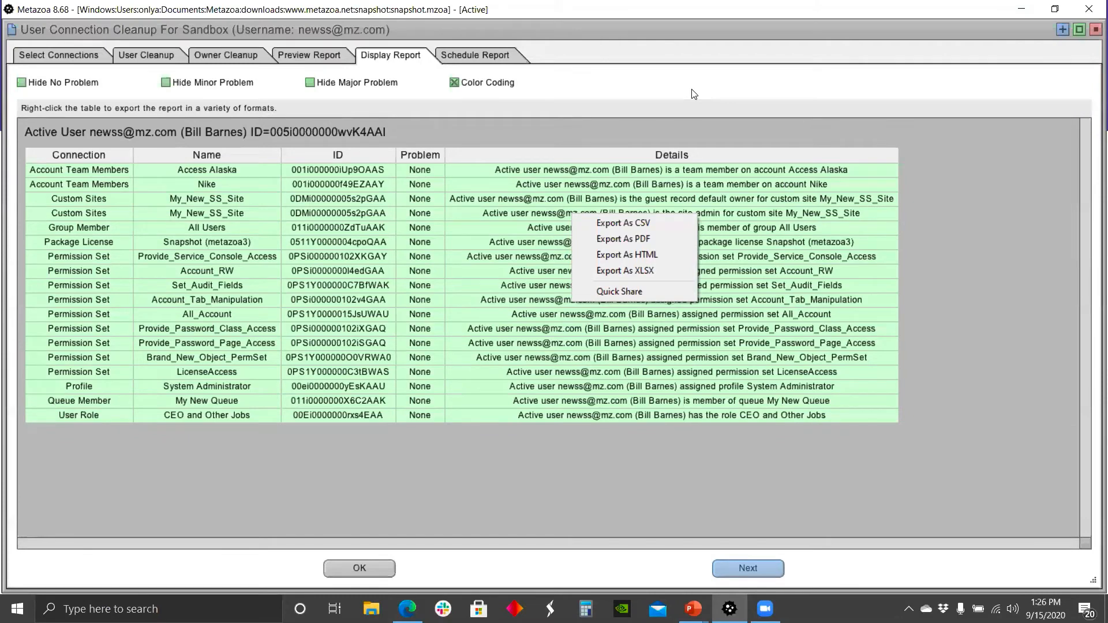
left_click(731, 34)
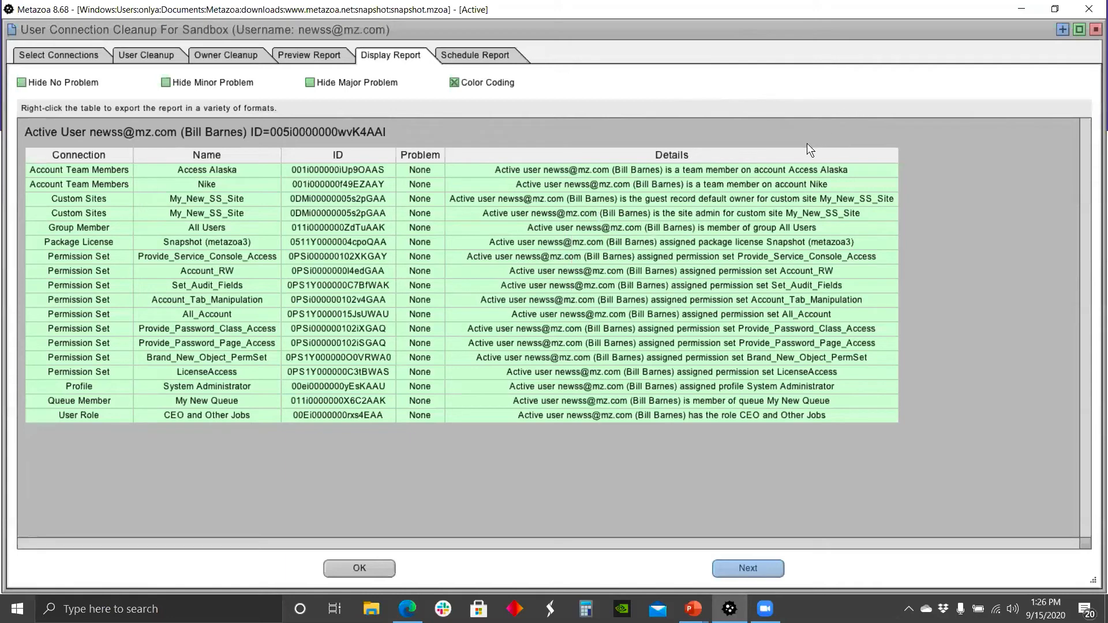
Step: Close the cleanup report window and return to the Snapshot workspace, confirming the org management dialog
left_click(1091, 11)
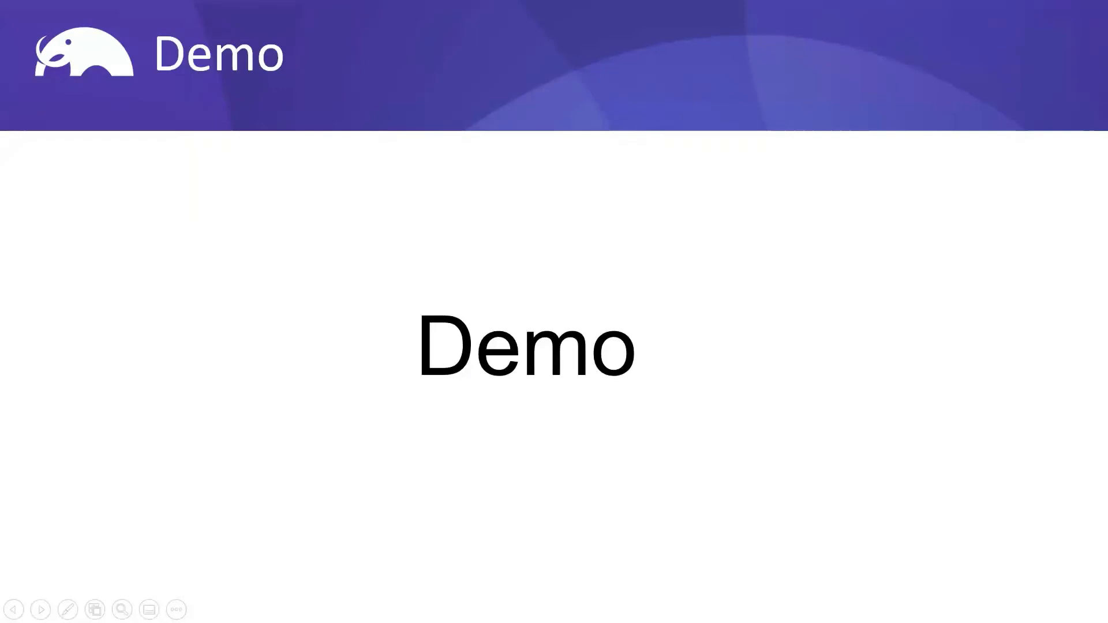
key("Escape")
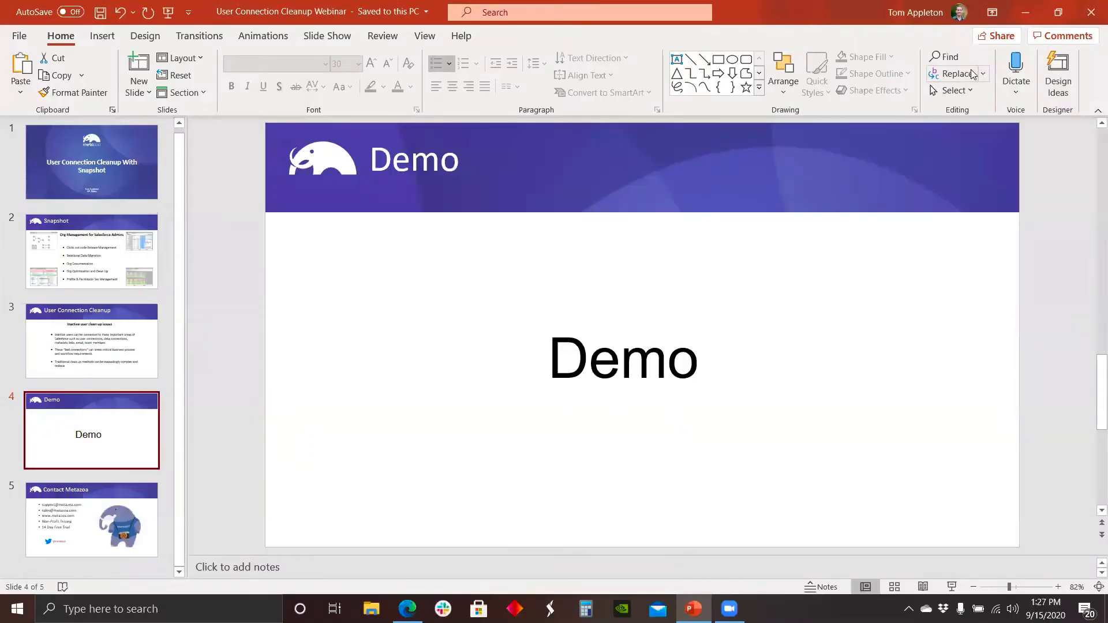
left_click(1026, 18)
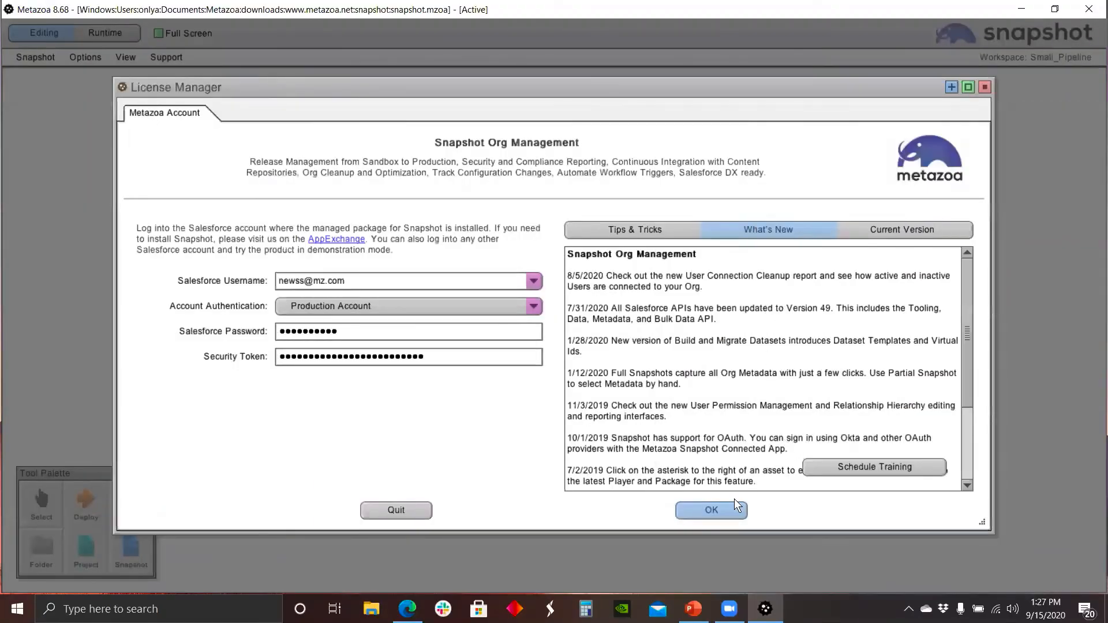
left_click(735, 506)
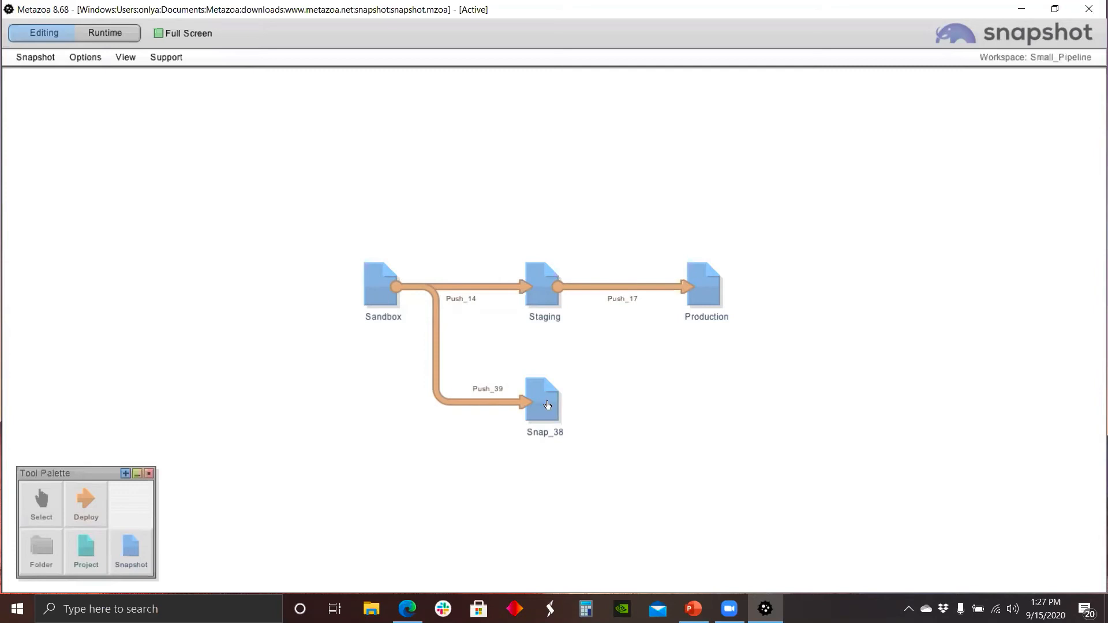
Step: Open the User Activity Timeline security report for the Sandbox snapshot
right_click(371, 280)
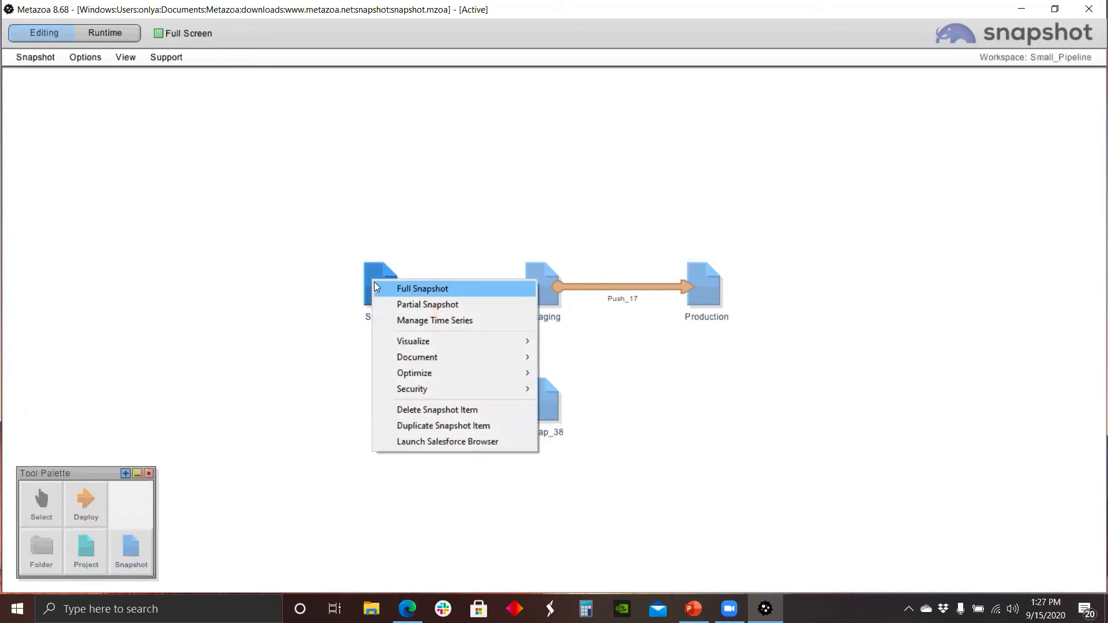
mouse_move(448, 389)
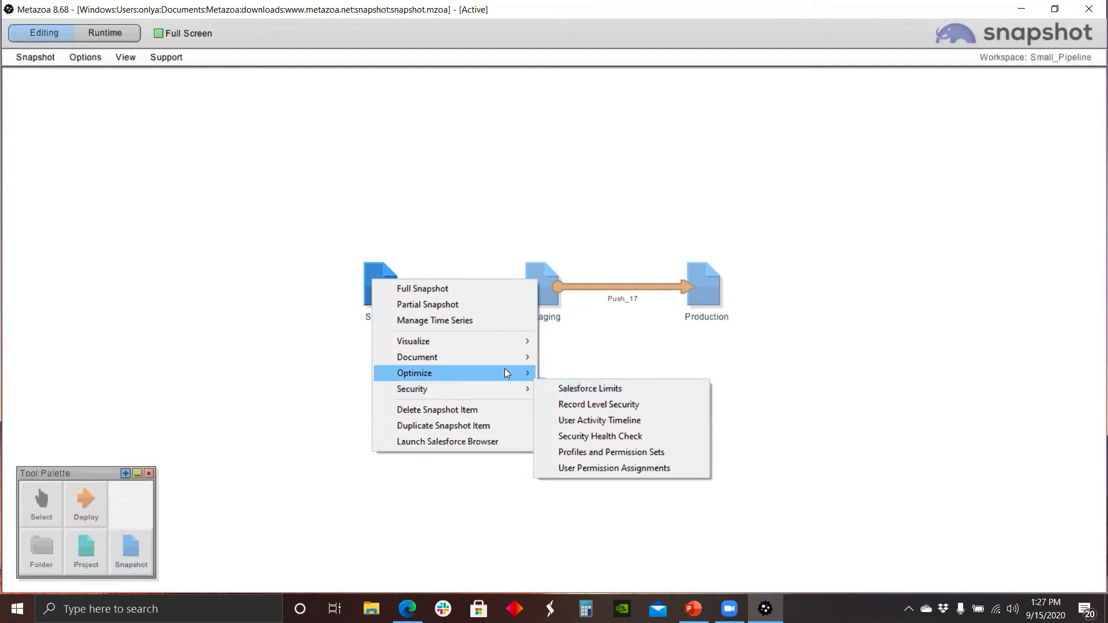
mouse_move(499, 395)
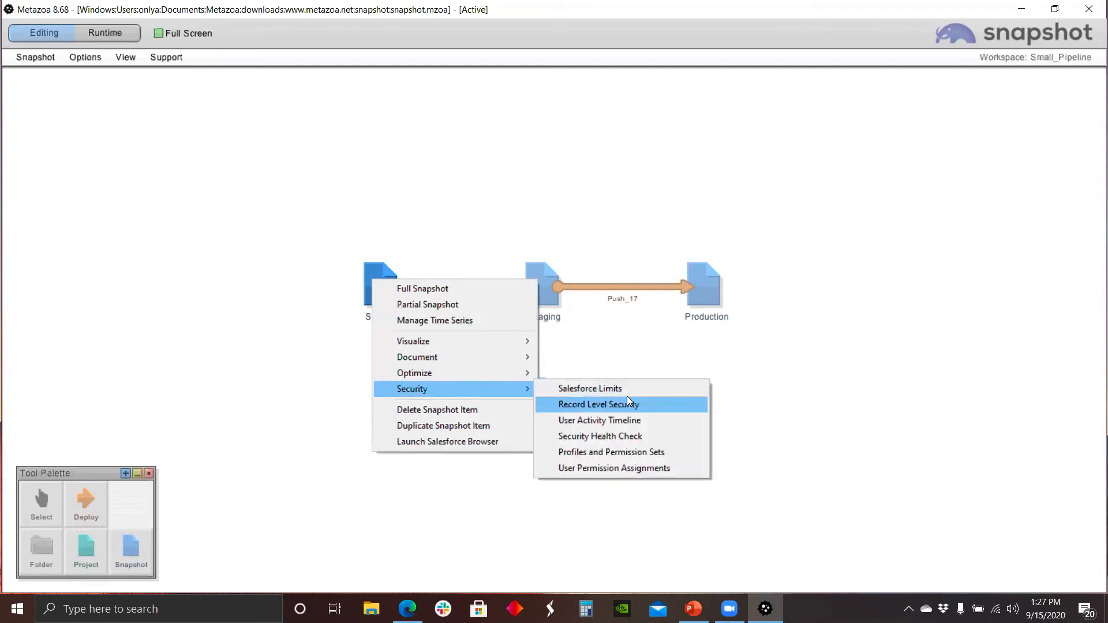
left_click(630, 422)
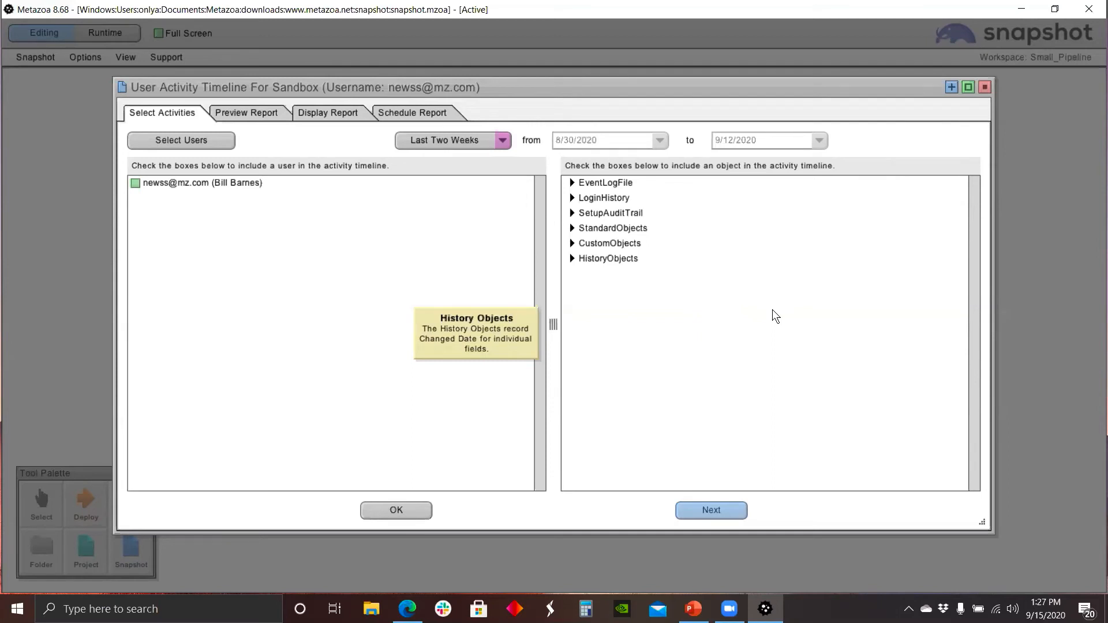
Step: Review the Select Users dialog, cancel it, and check the listed user for the activity timeline
left_click(204, 143)
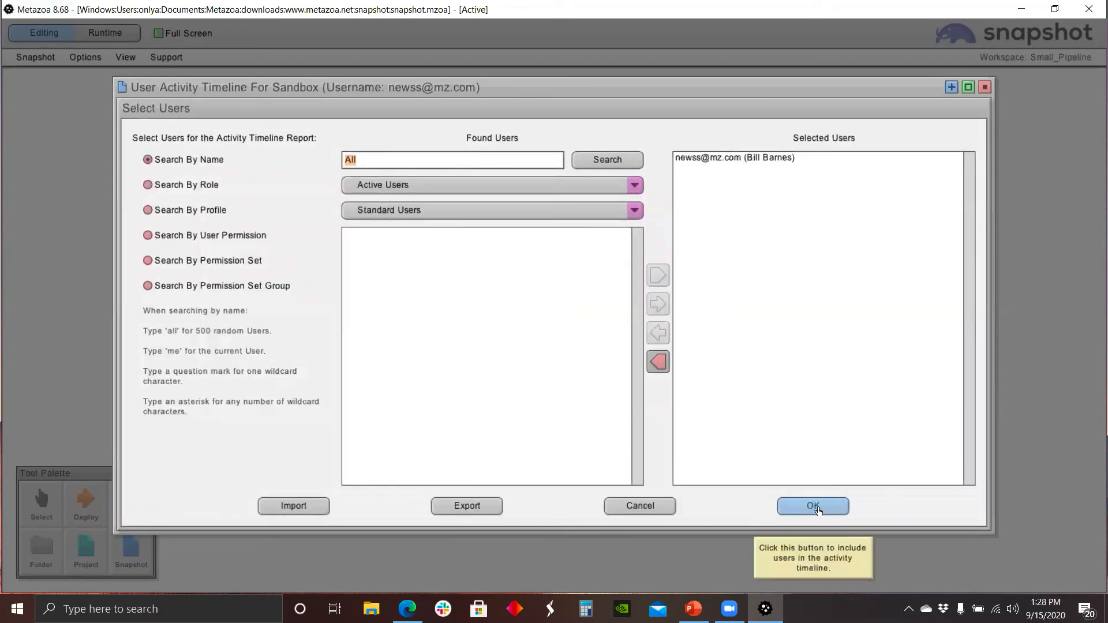
left_click(639, 505)
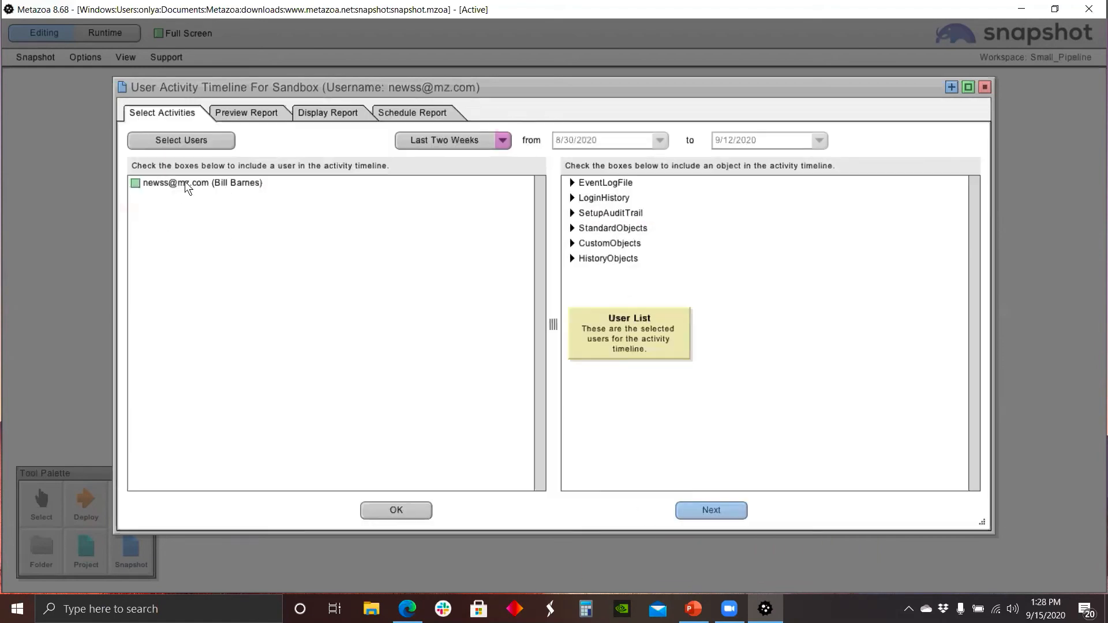
left_click(136, 183)
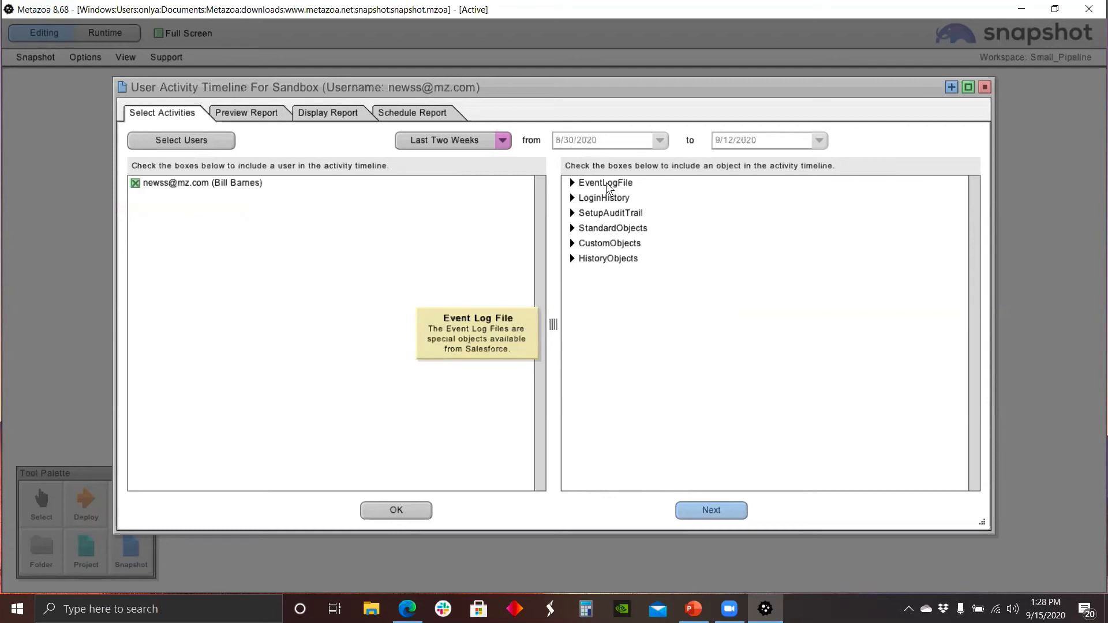
Step: Expand and collapse each activity object category to review the objects available for the timeline
left_click(572, 182)
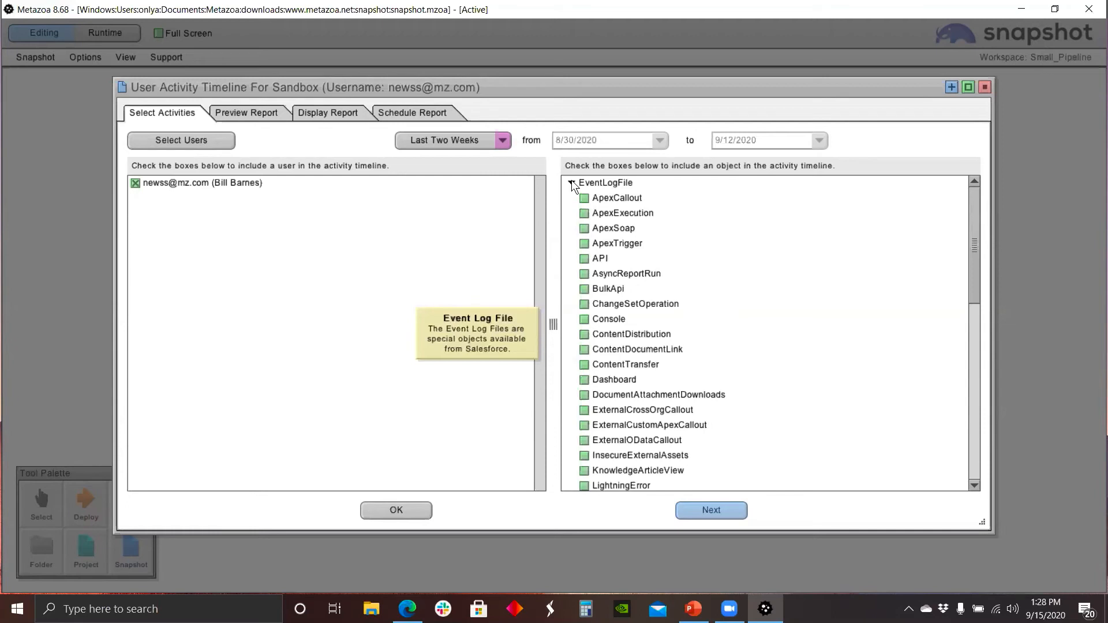
left_click(572, 182)
left_click(571, 198)
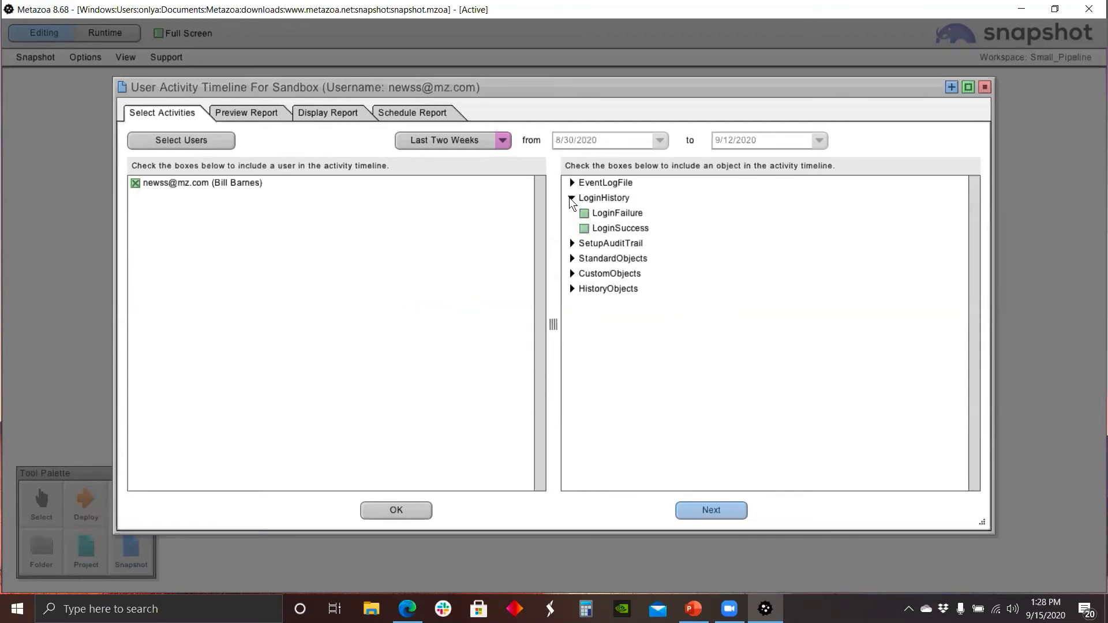
left_click(571, 198)
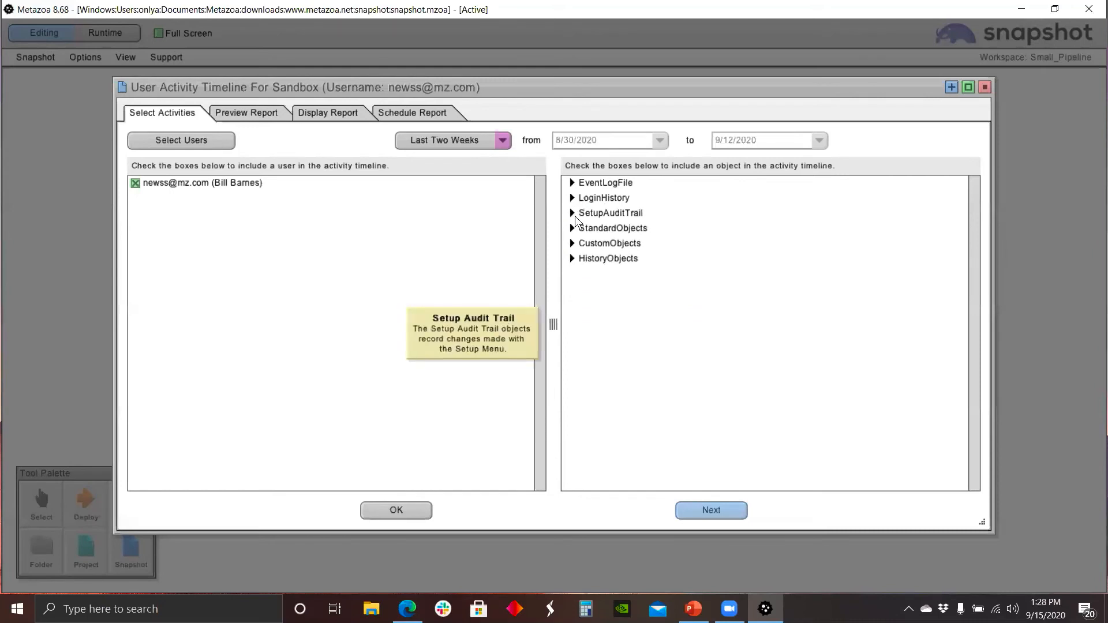
left_click(574, 216)
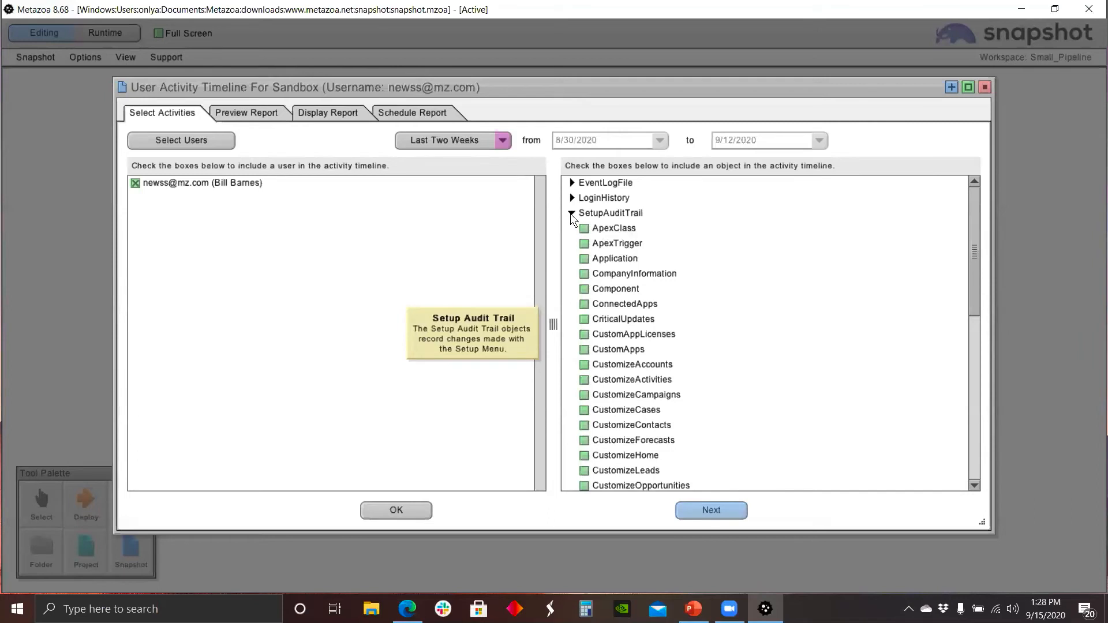
left_click(570, 213)
left_click(573, 228)
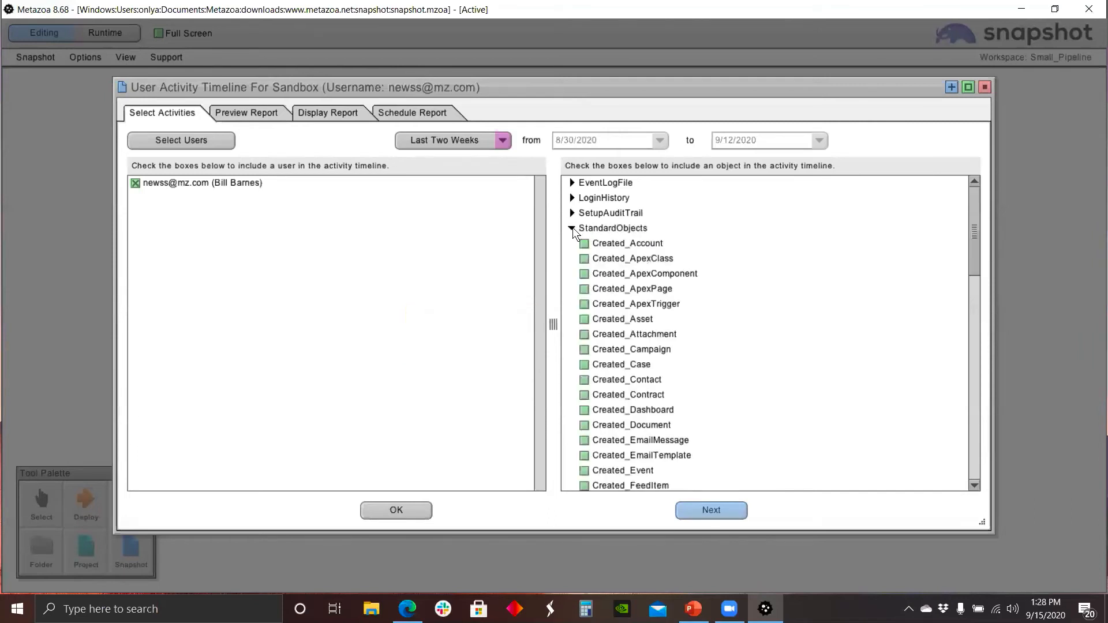
left_click(573, 227)
left_click(573, 243)
left_click(573, 243)
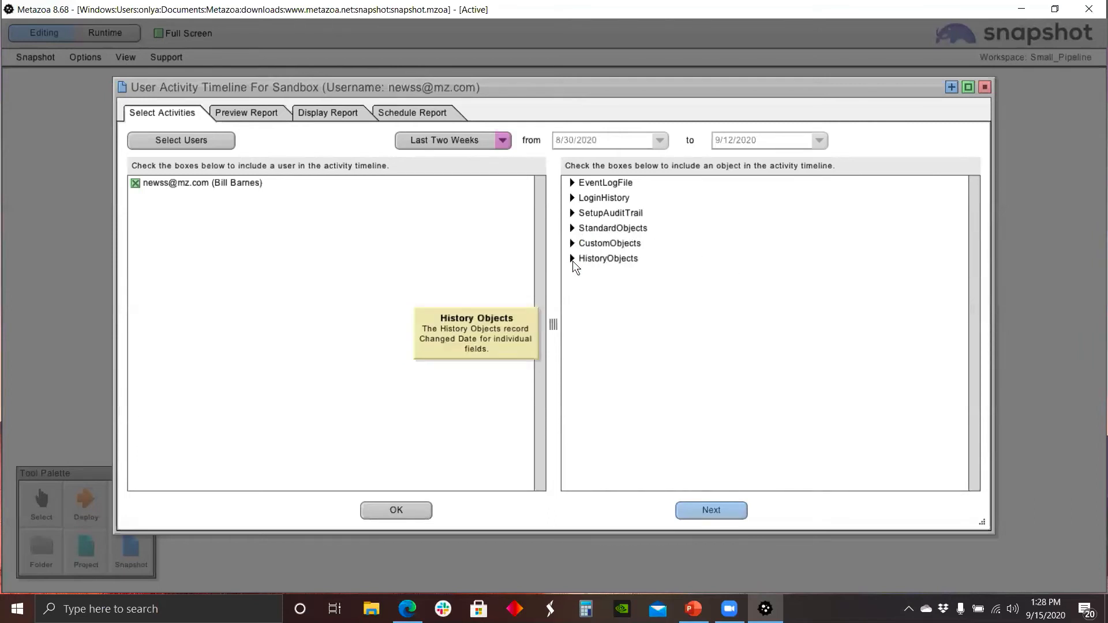
left_click(572, 260)
left_click(572, 259)
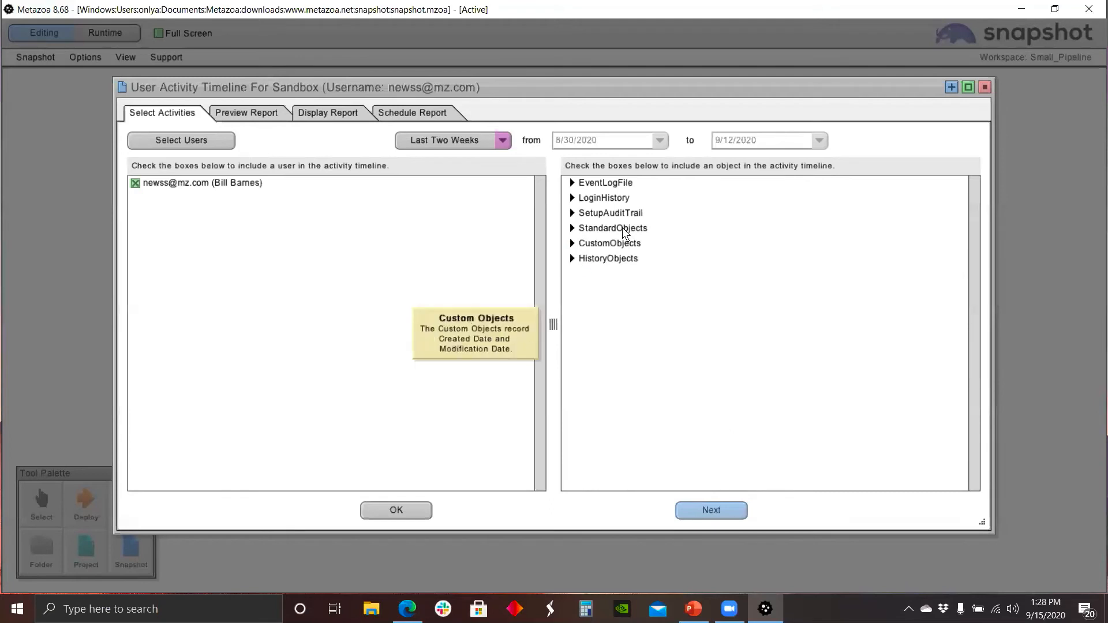
Step: Check all activity object categories for the User Activity Timeline report
right_click(617, 186)
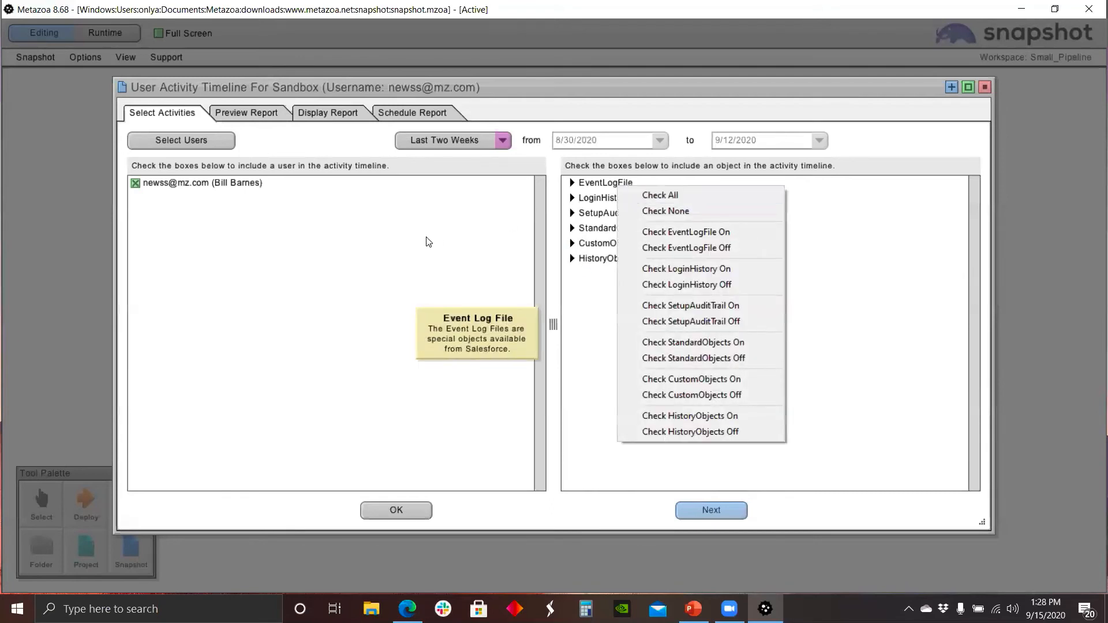
left_click(416, 218)
right_click(604, 180)
left_click(626, 191)
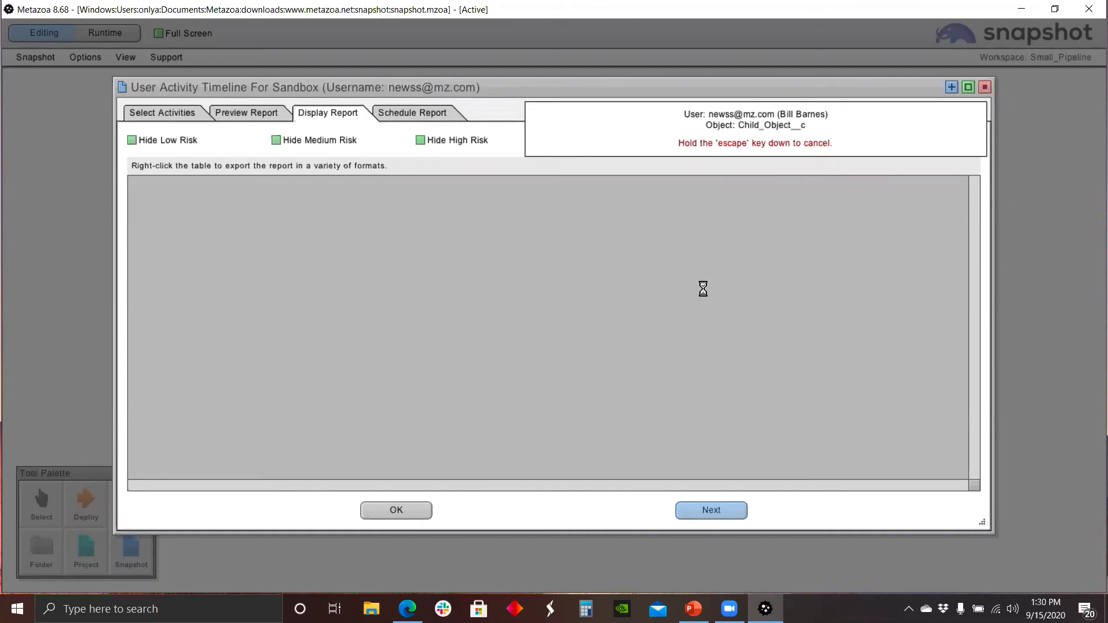
Step: Stop the running report, scroll through the activity timeline results, and open then dismiss the table's export options
key("Escape")
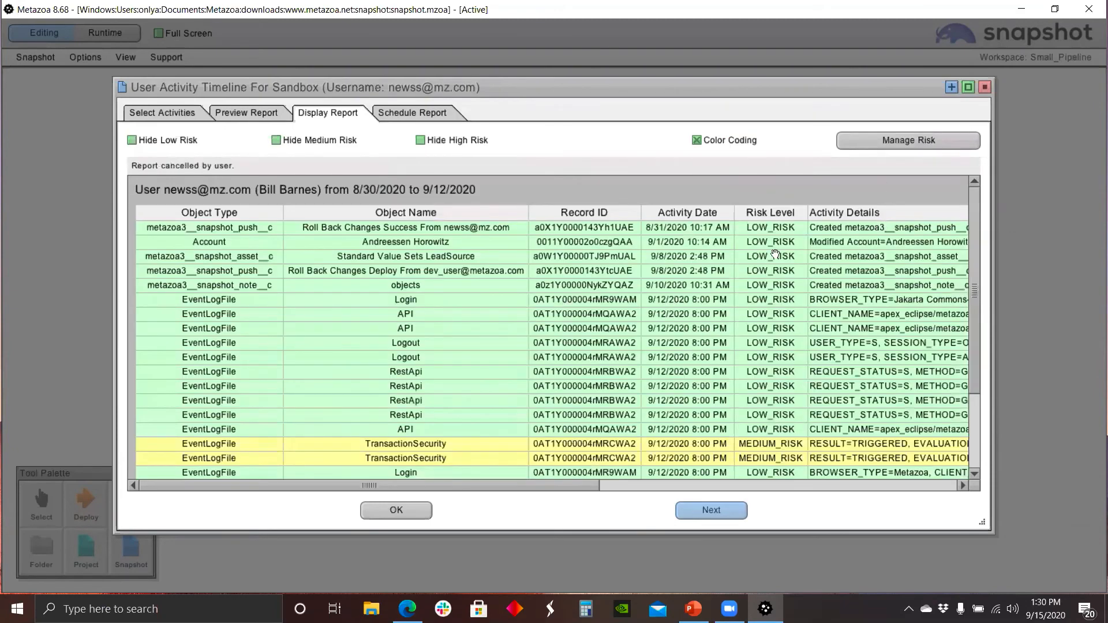
scroll(464, 300, "down", 3)
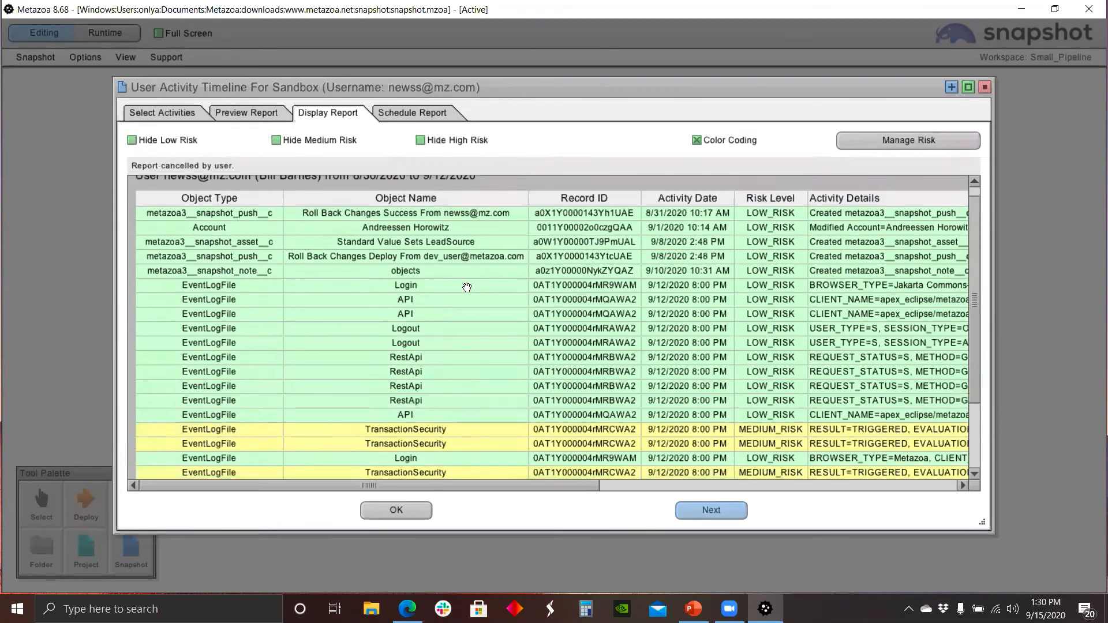
scroll(464, 309, "up", 3)
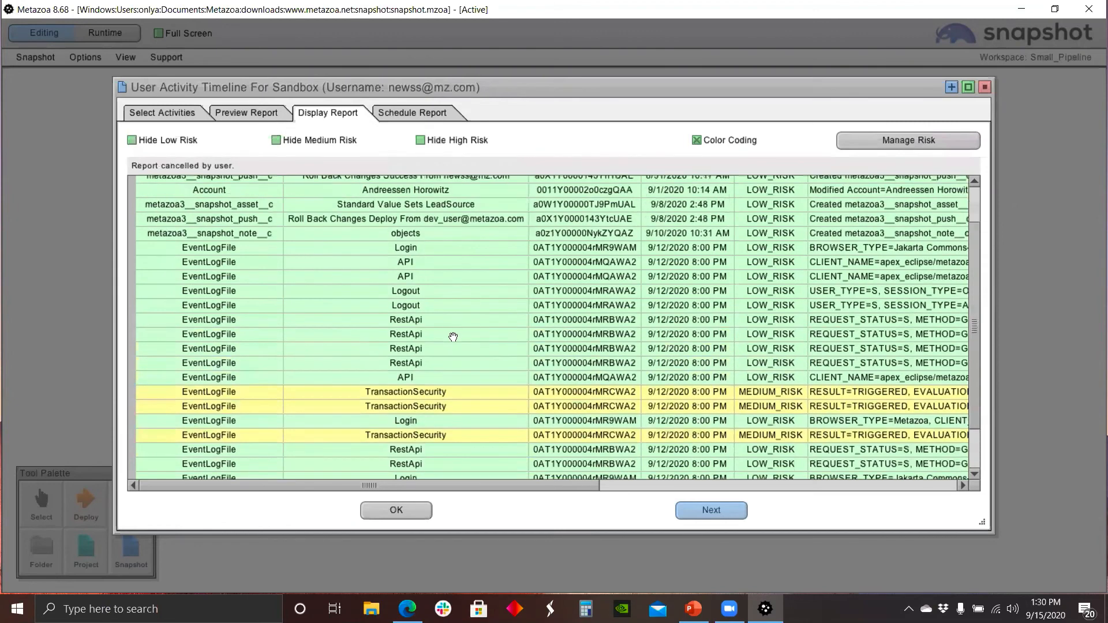
right_click(517, 267)
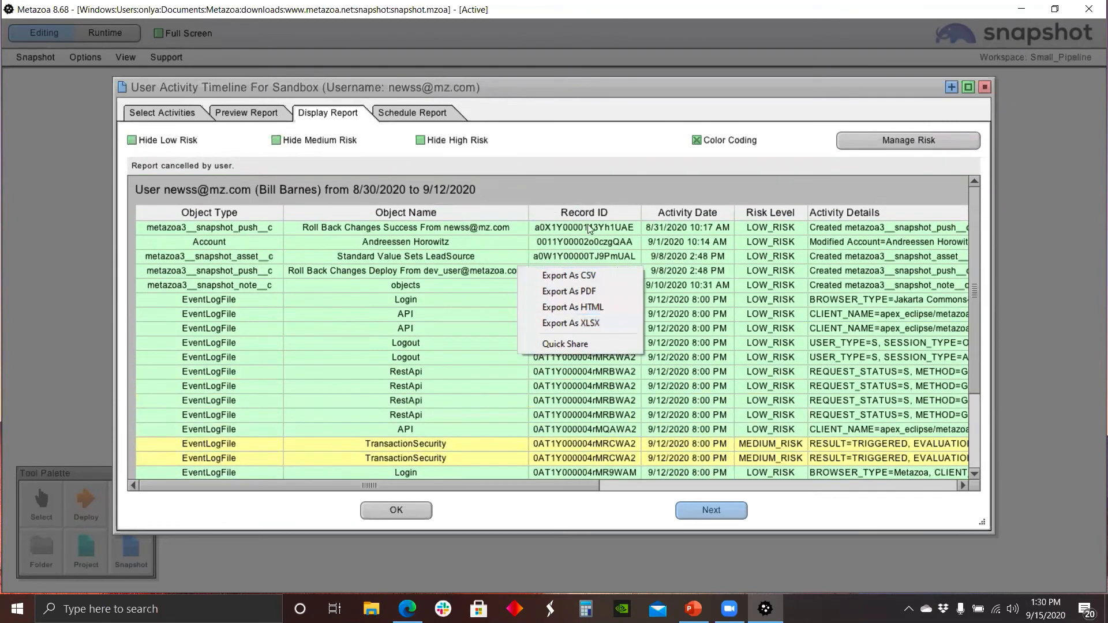
left_click(538, 183)
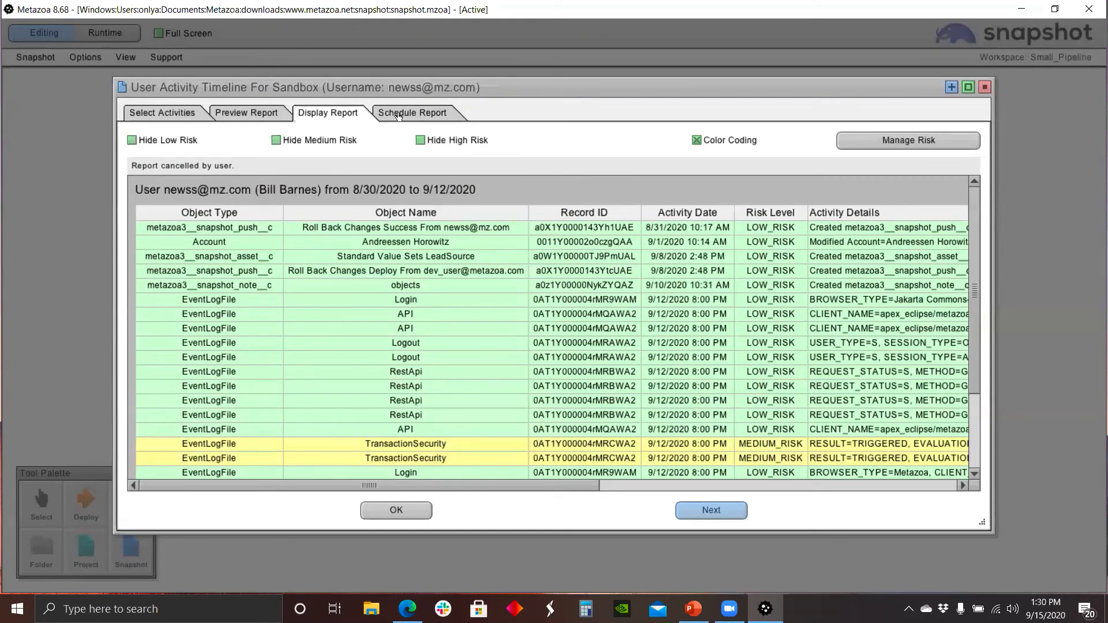
Step: Maximize the report window, open the Manage Risk dialog to review risk categories, and cancel it
left_click(969, 87)
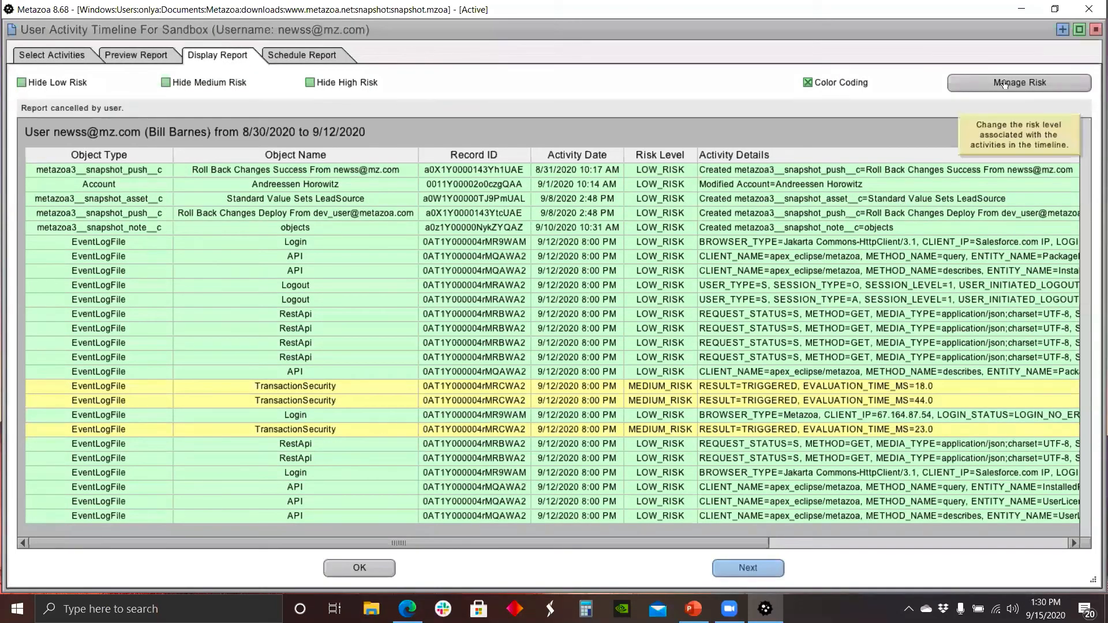
left_click(981, 87)
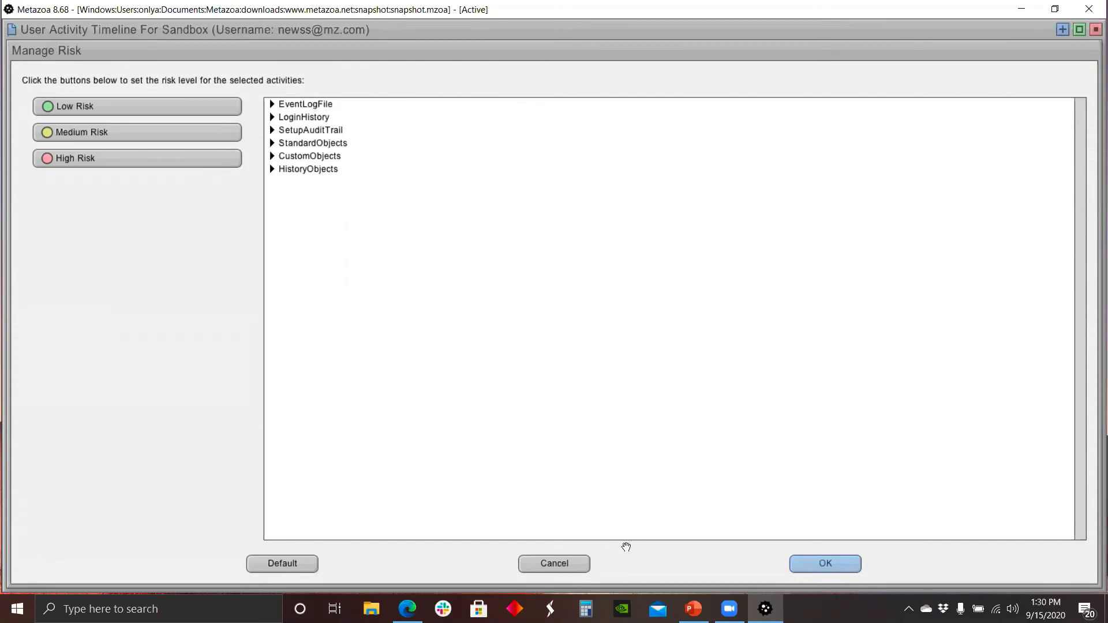
left_click(549, 568)
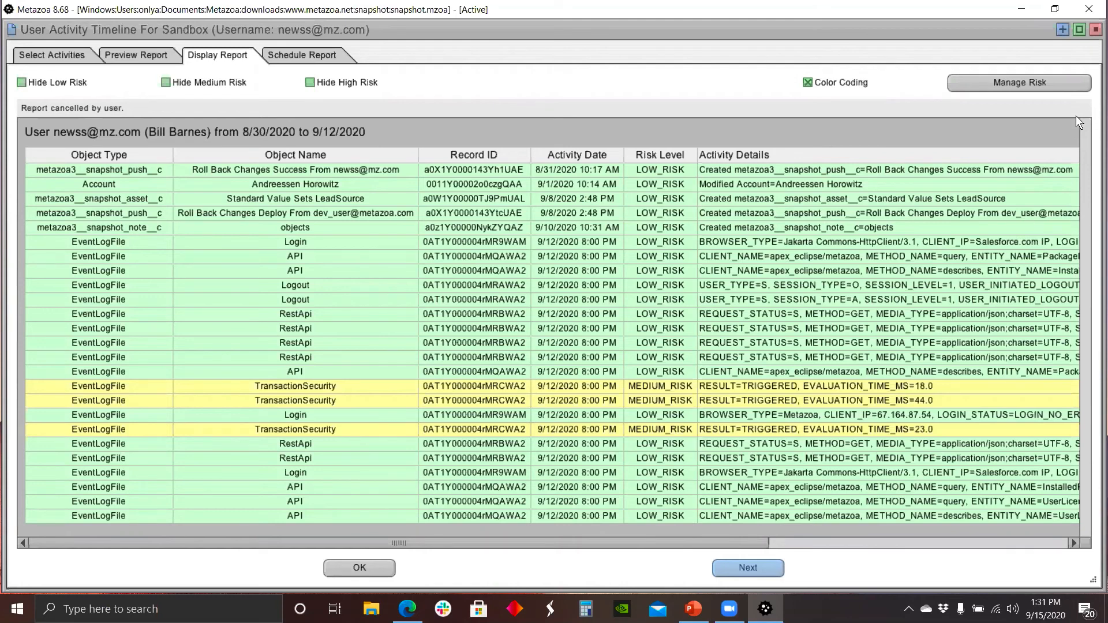
Step: Close the User Activity Timeline window, switch to PowerPoint, and select the Contact Metazoa slide
left_click(1094, 31)
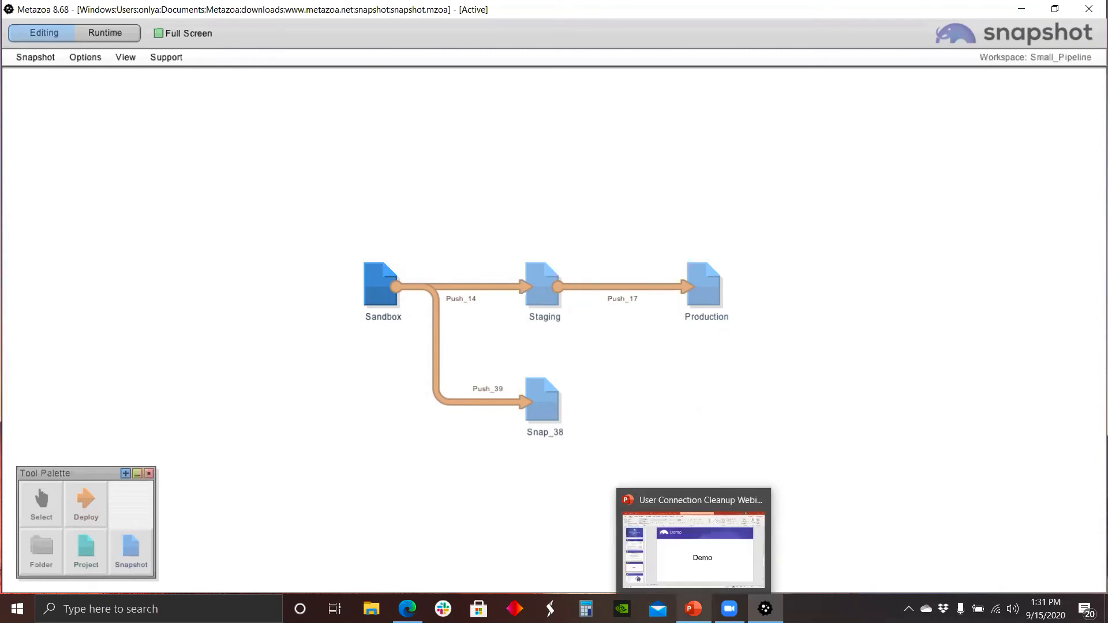
left_click(693, 609)
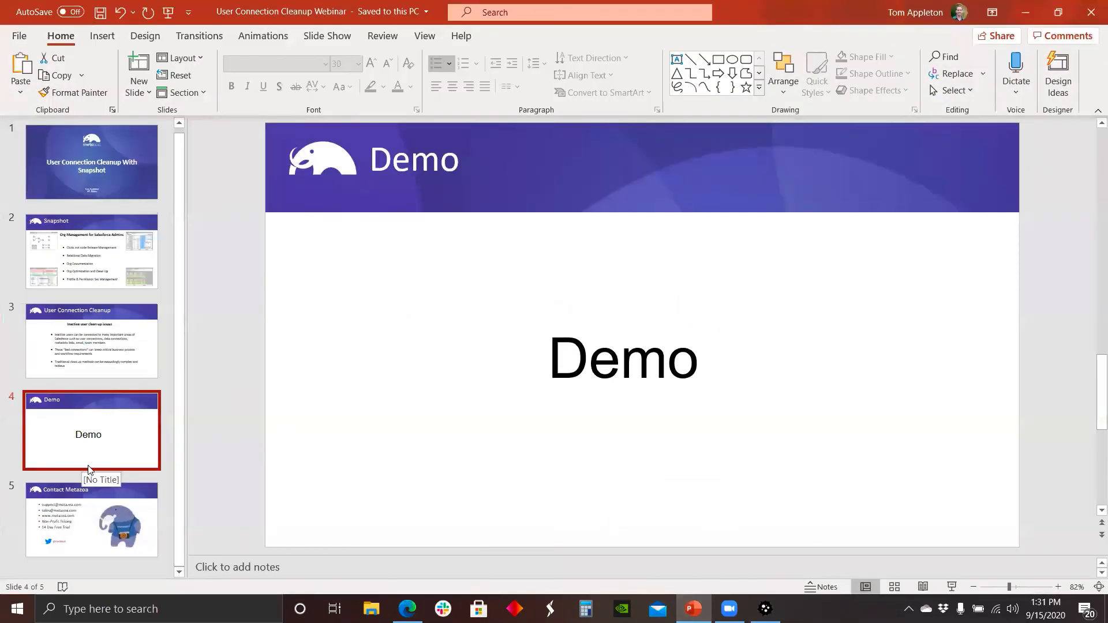
left_click(88, 524)
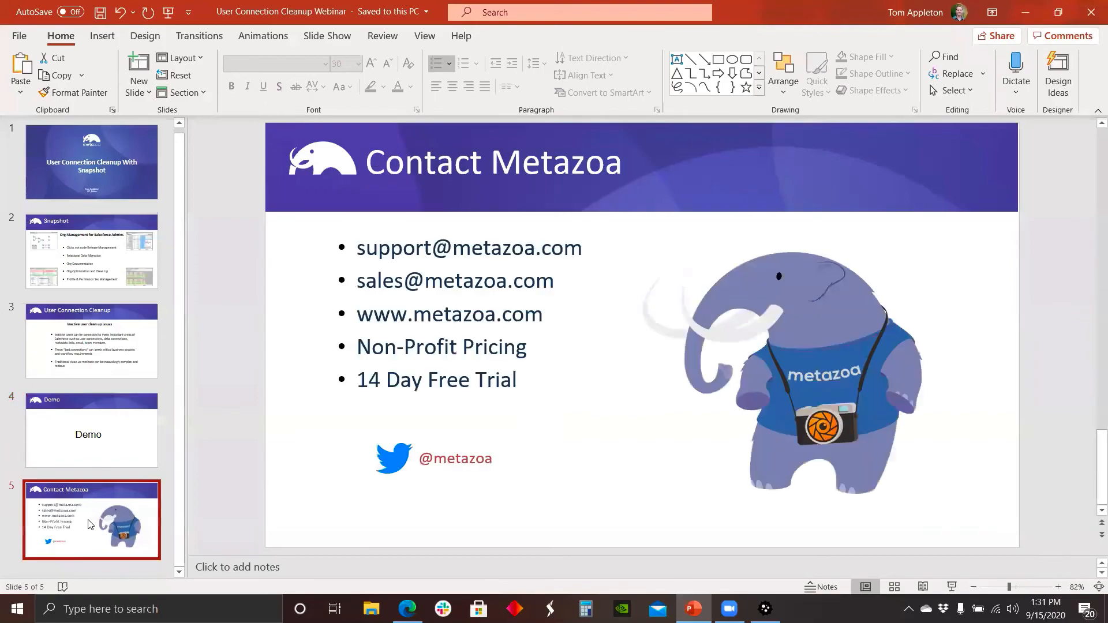
Step: Start the slide show and advance through the slides to the Contact Metazoa slide
left_click(168, 12)
left_click(400, 478)
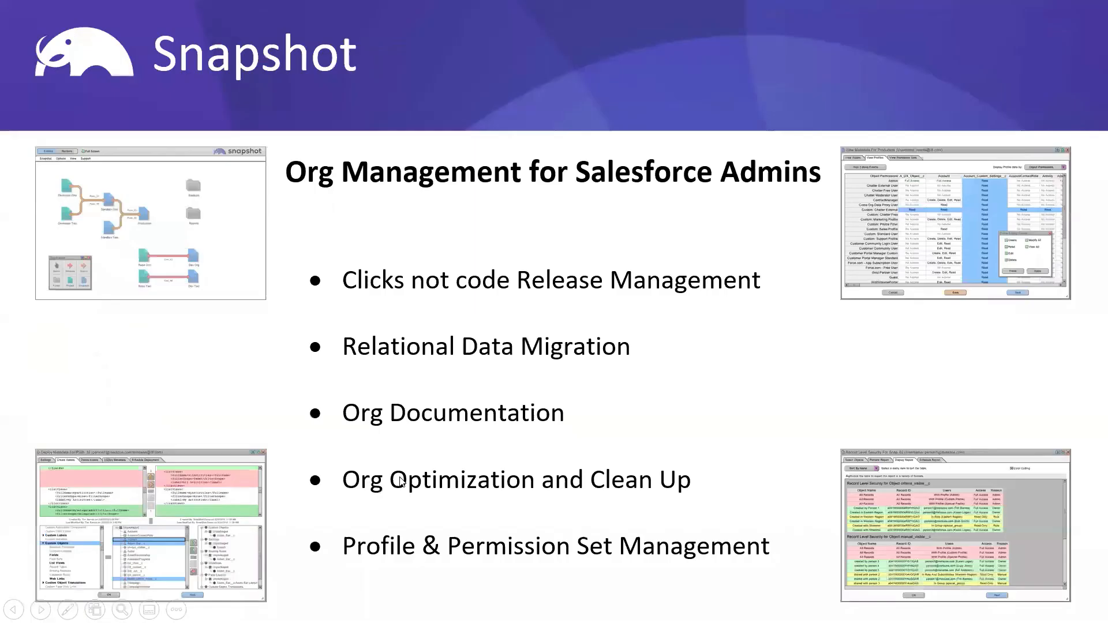
left_click(399, 478)
left_click(400, 478)
left_click(400, 478)
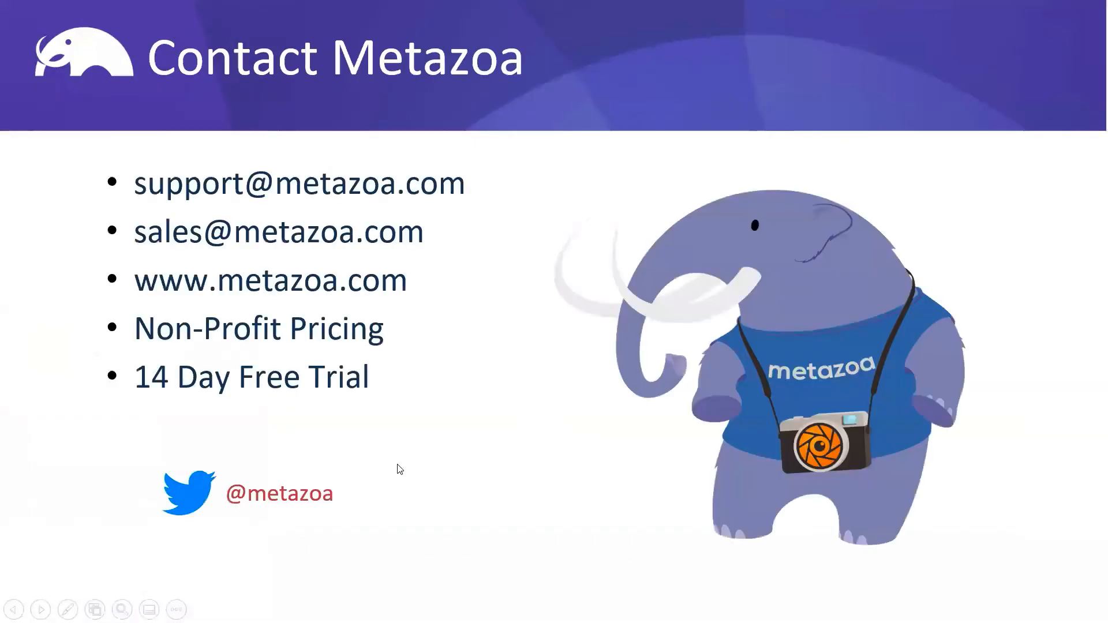